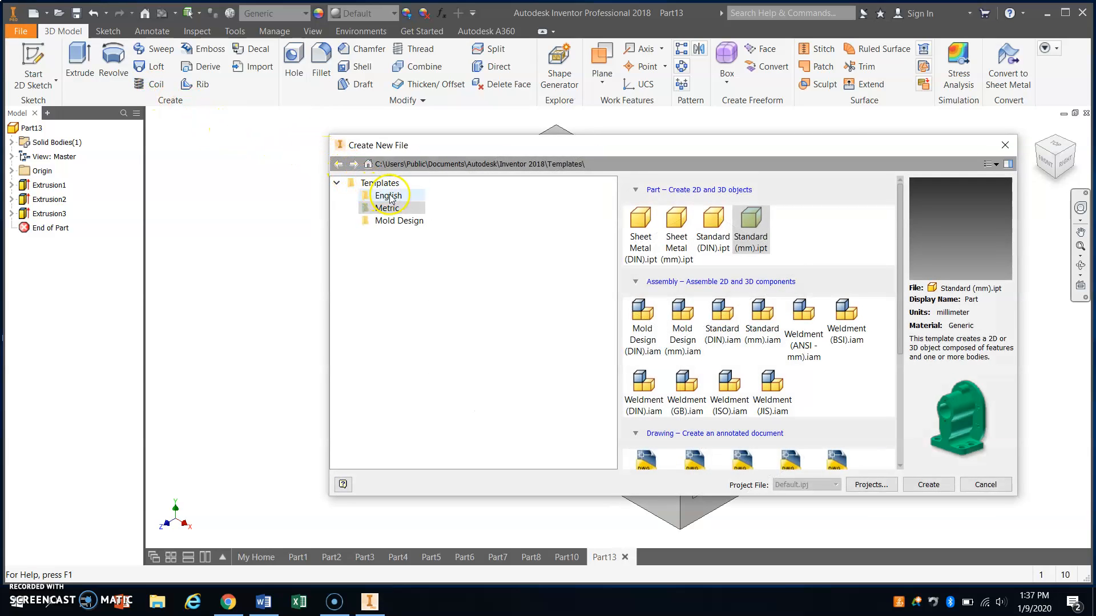
Step: Create a new part from the English Standard (in).ipt template
left_click(389, 195)
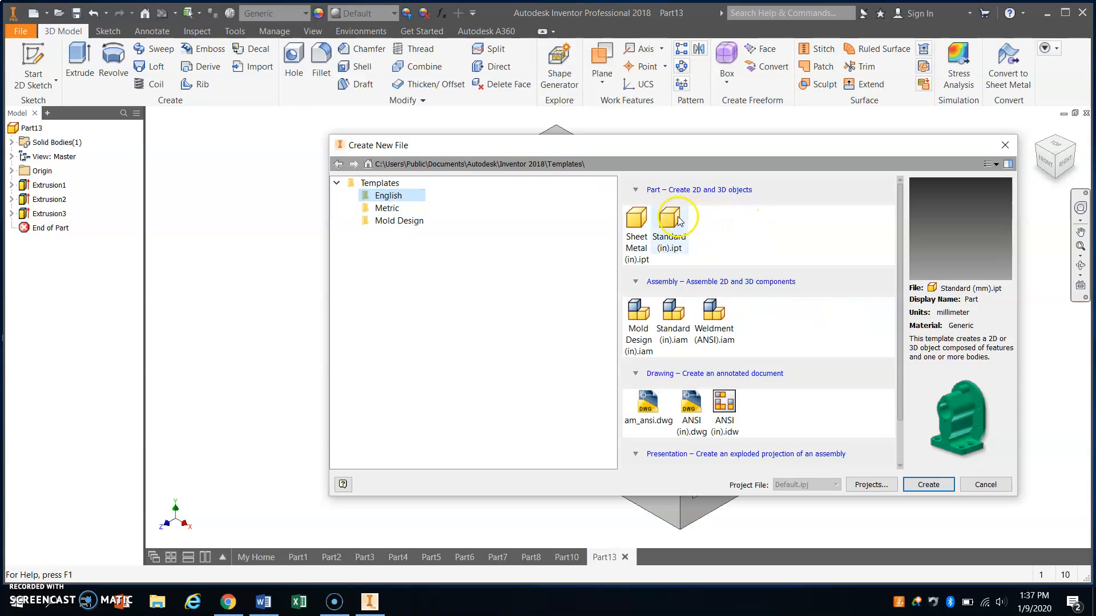
left_click(670, 223)
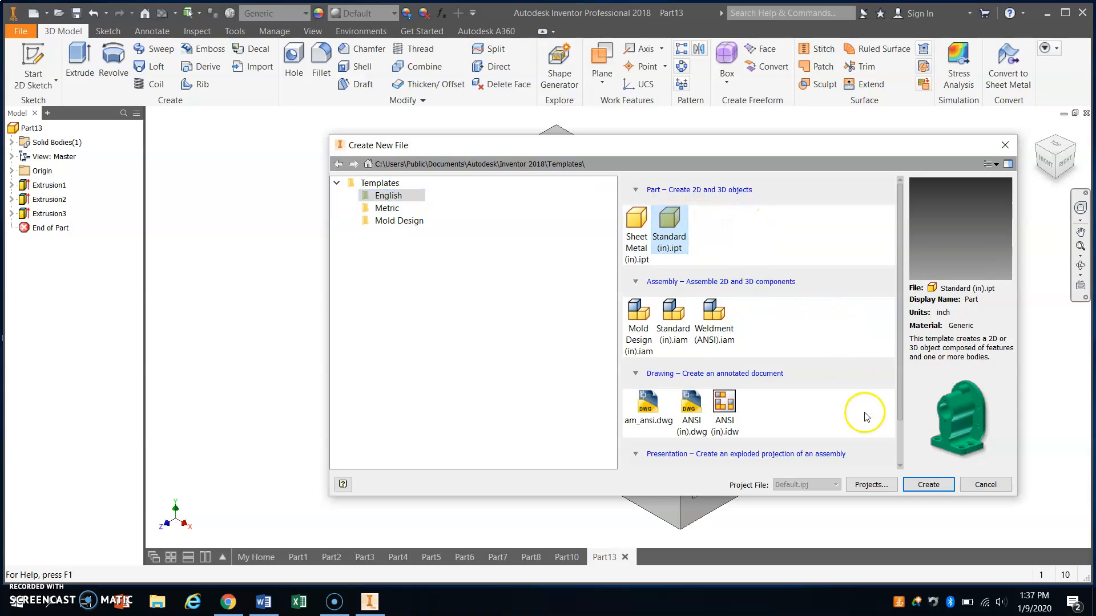
left_click(921, 484)
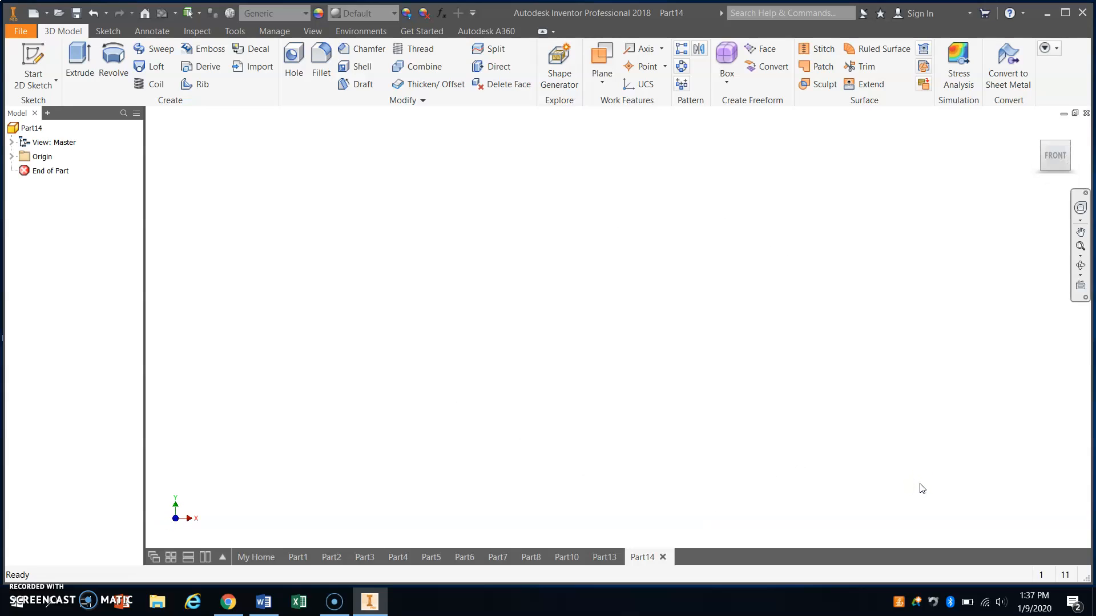
Step: Sketch a 3.5 in by 2.5 in rectangle on the XZ plane with one corner at the origin, and finish the sketch
left_click(33, 52)
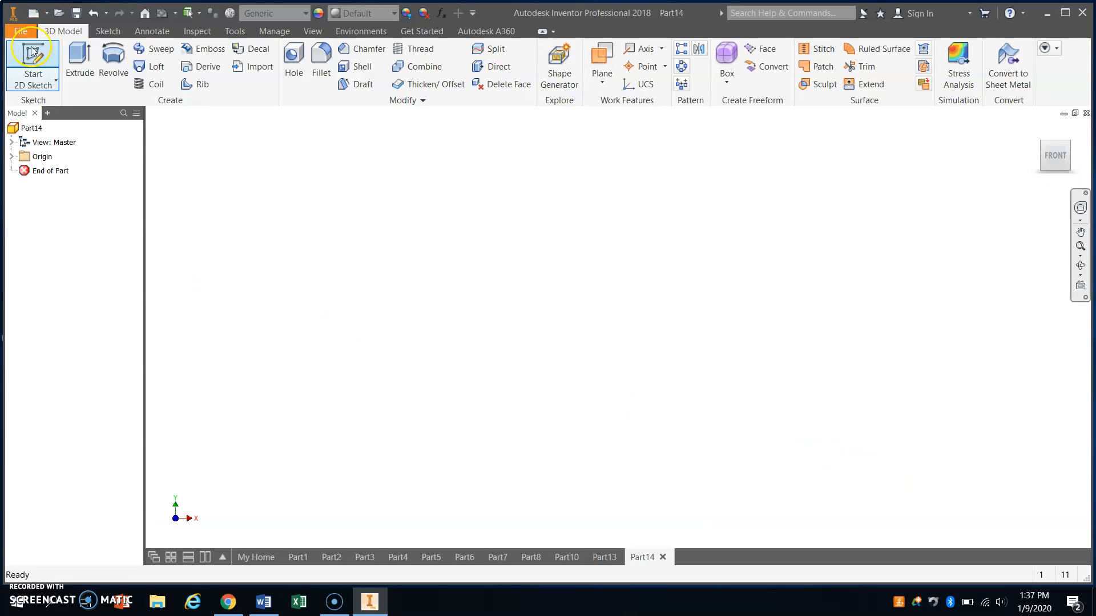
left_click(32, 52)
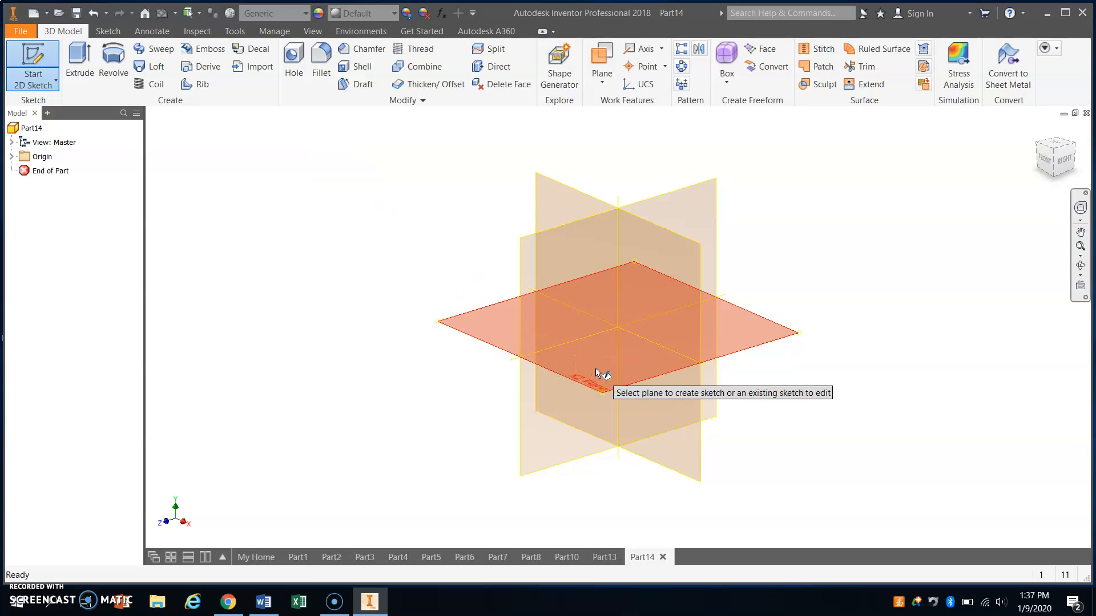
left_click(596, 369)
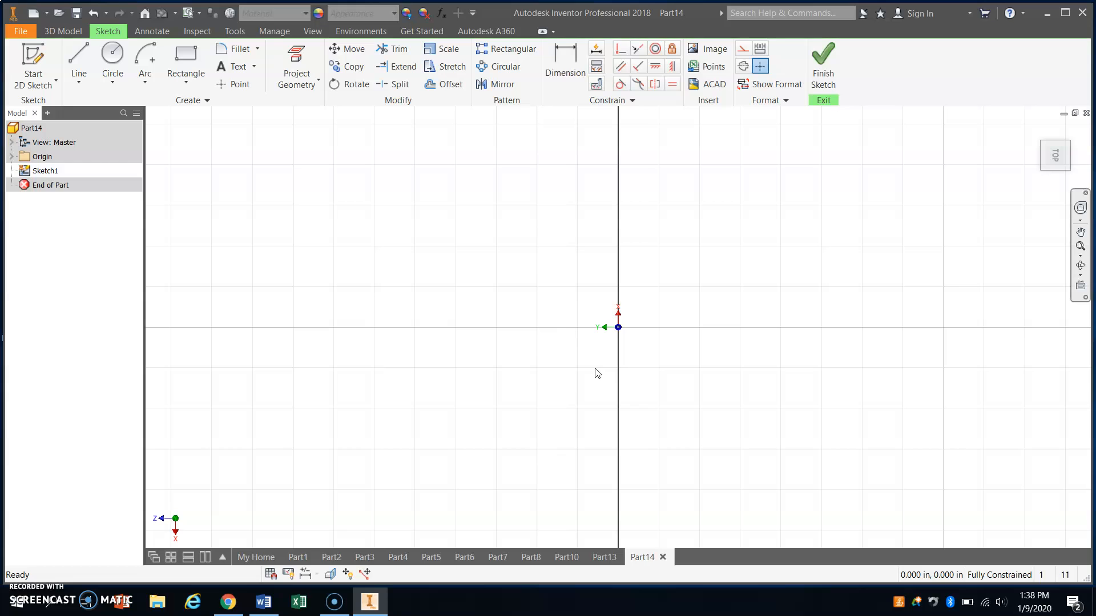
left_click(184, 54)
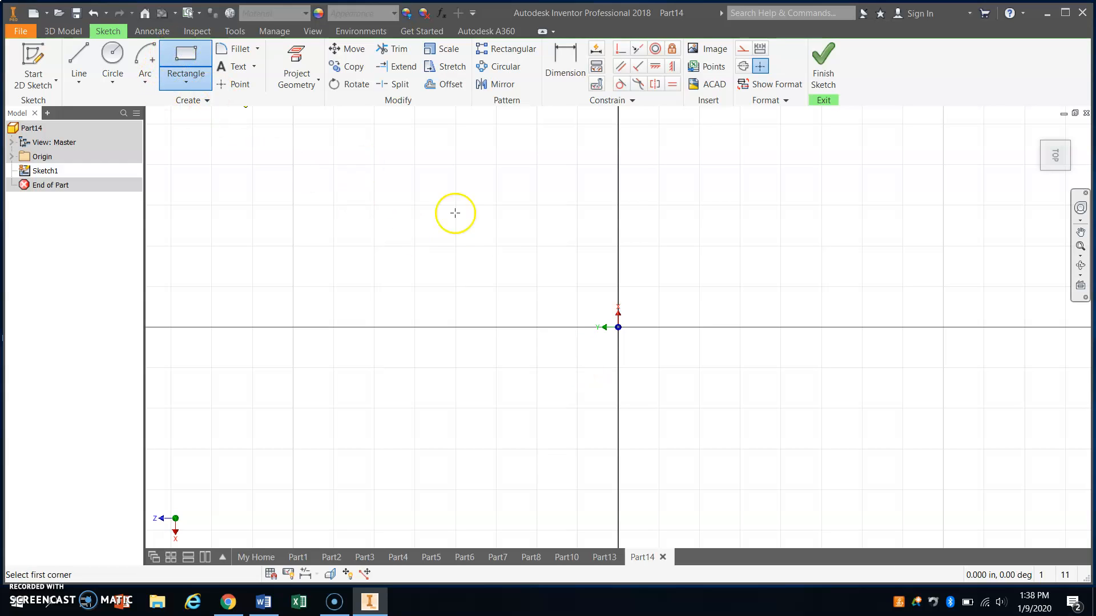
left_click(618, 327)
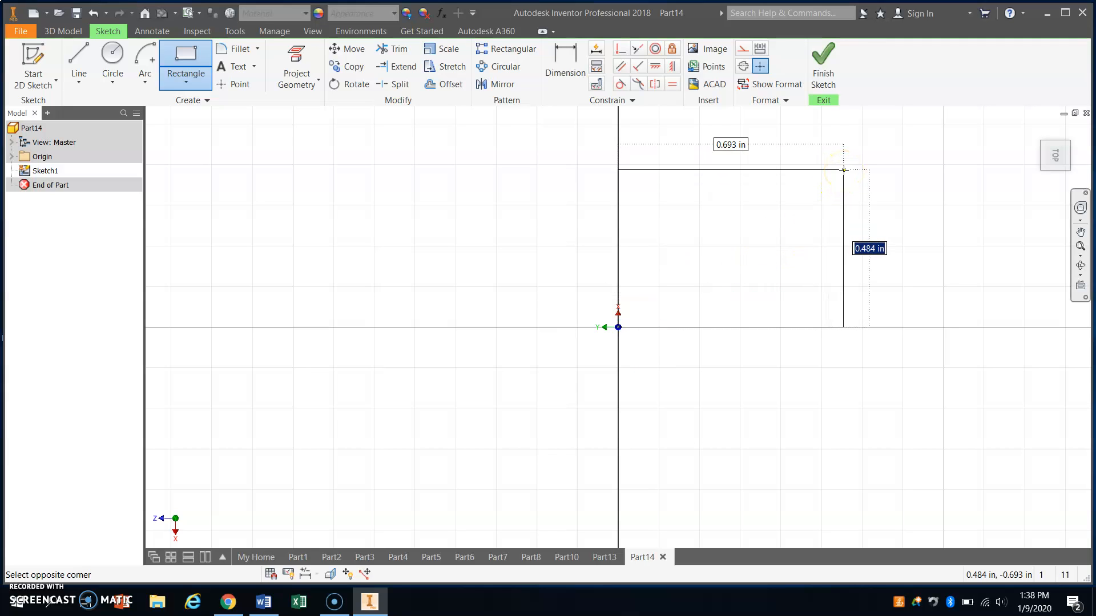
type("3.5")
key("Tab")
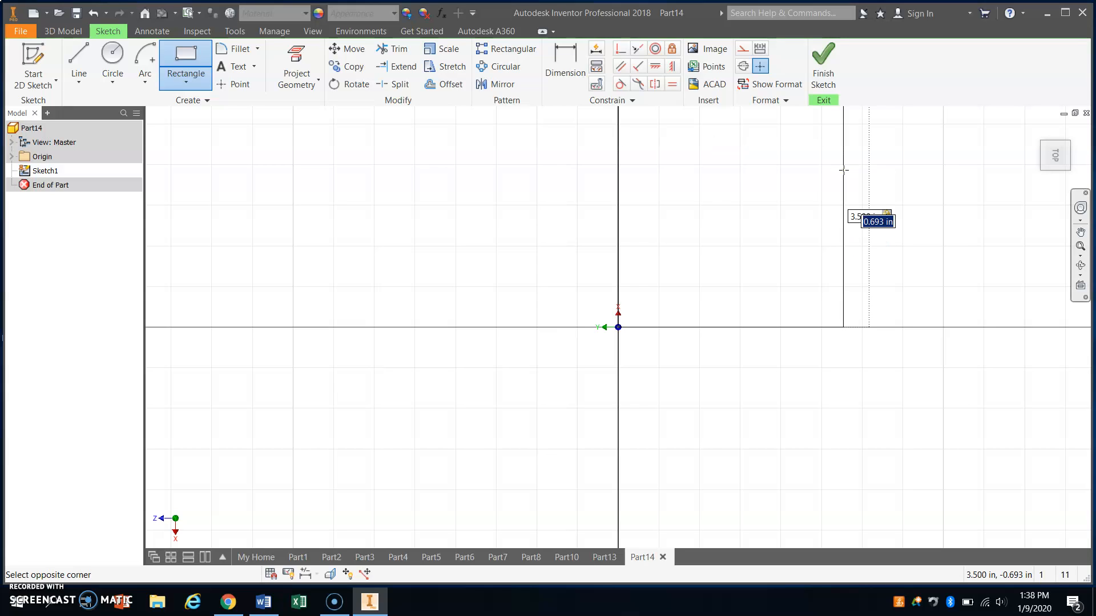
type("2")
key("Return")
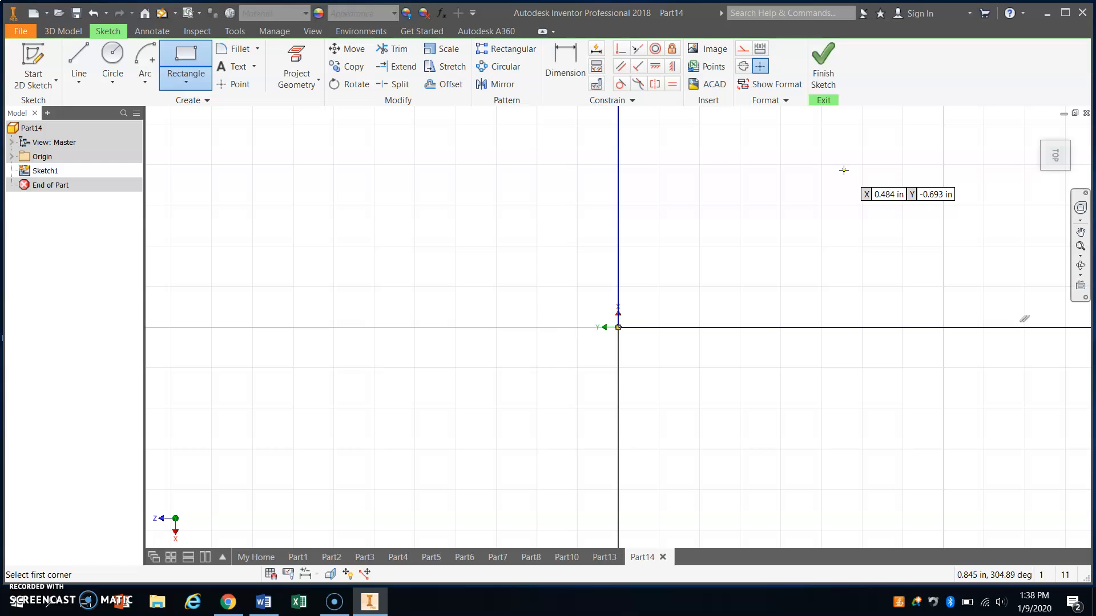
left_click(1053, 155)
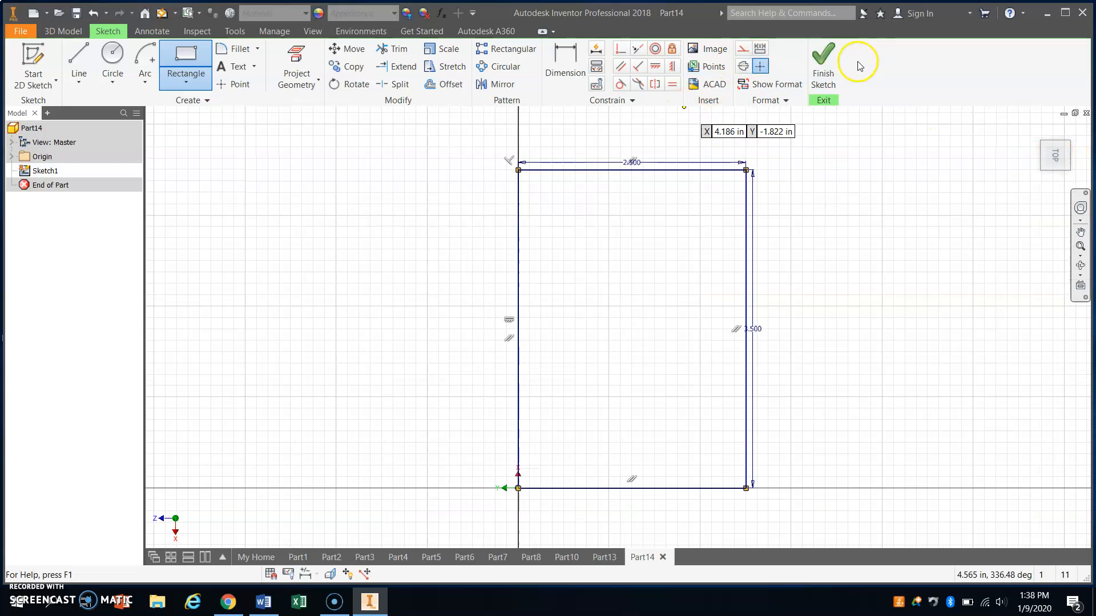
left_click(823, 64)
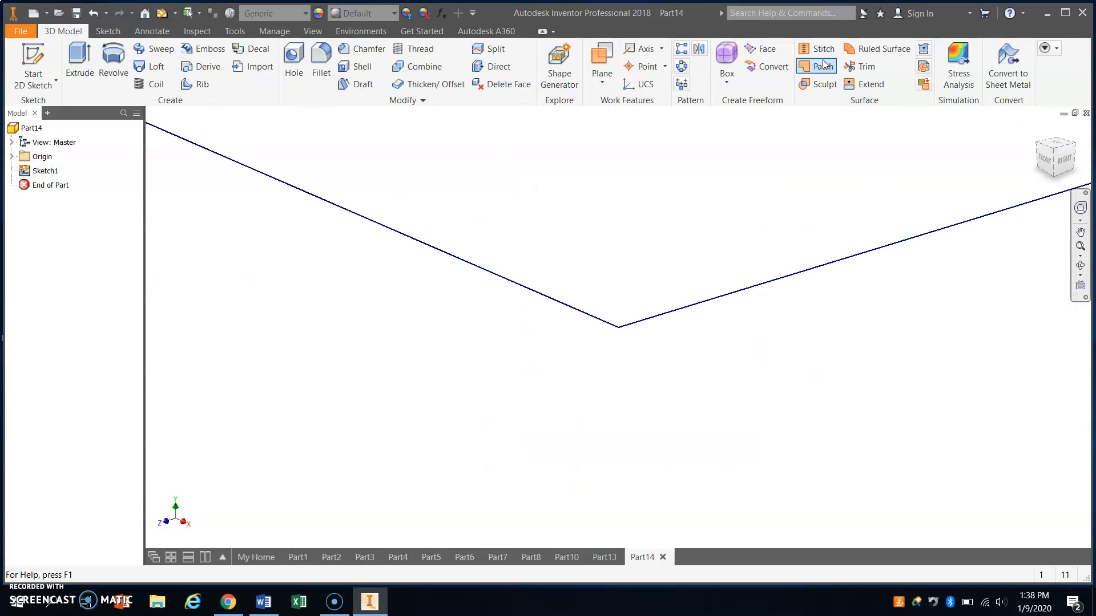
Step: Extrude the rectangle 1 in upward into a solid block
left_click(1038, 128)
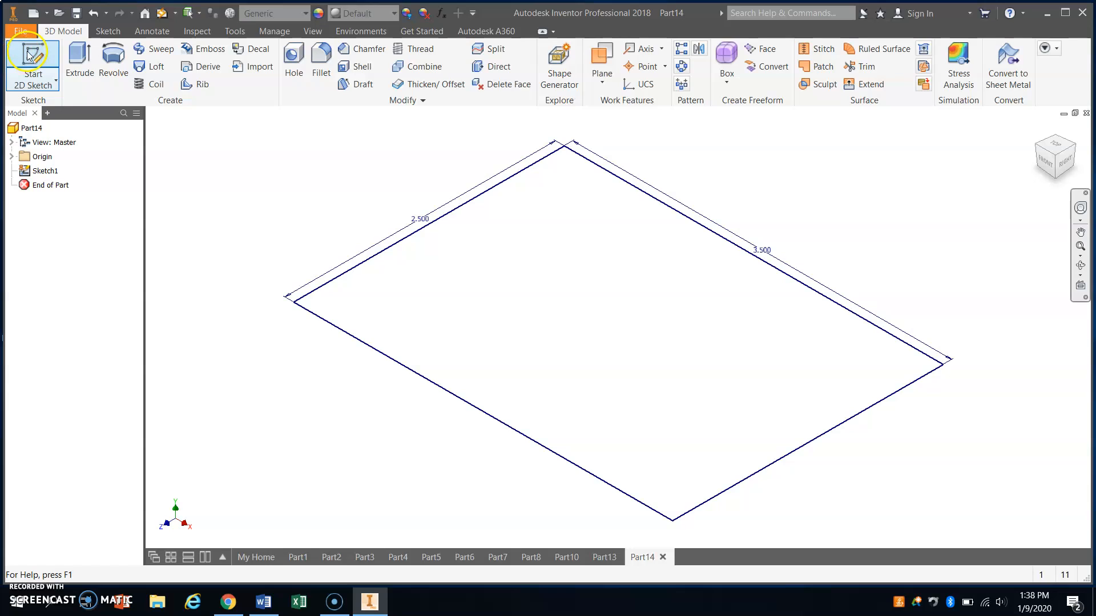
left_click(78, 55)
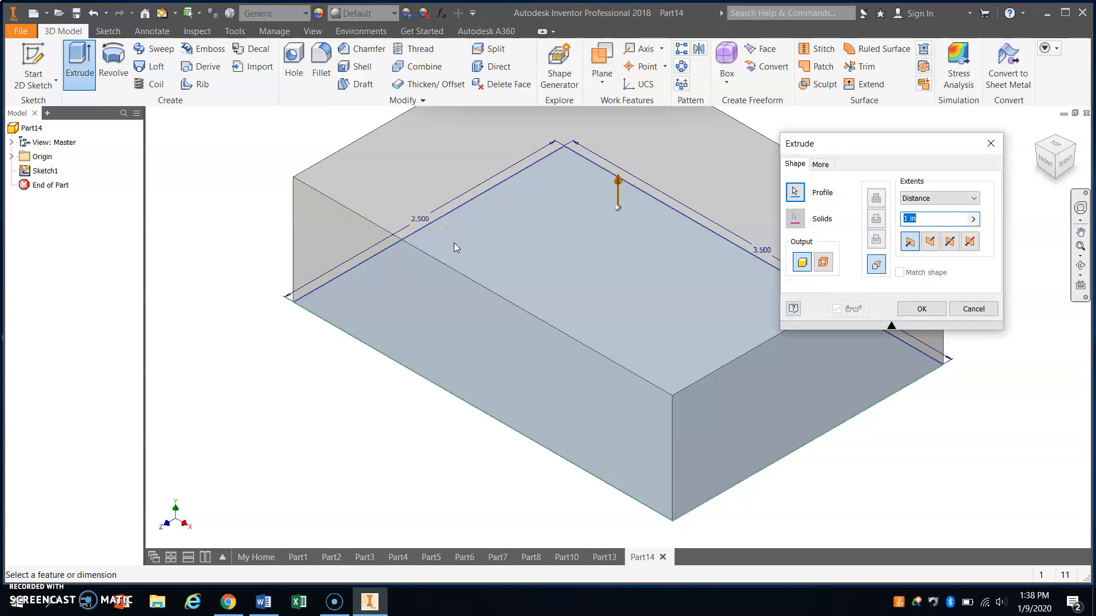
left_click(913, 308)
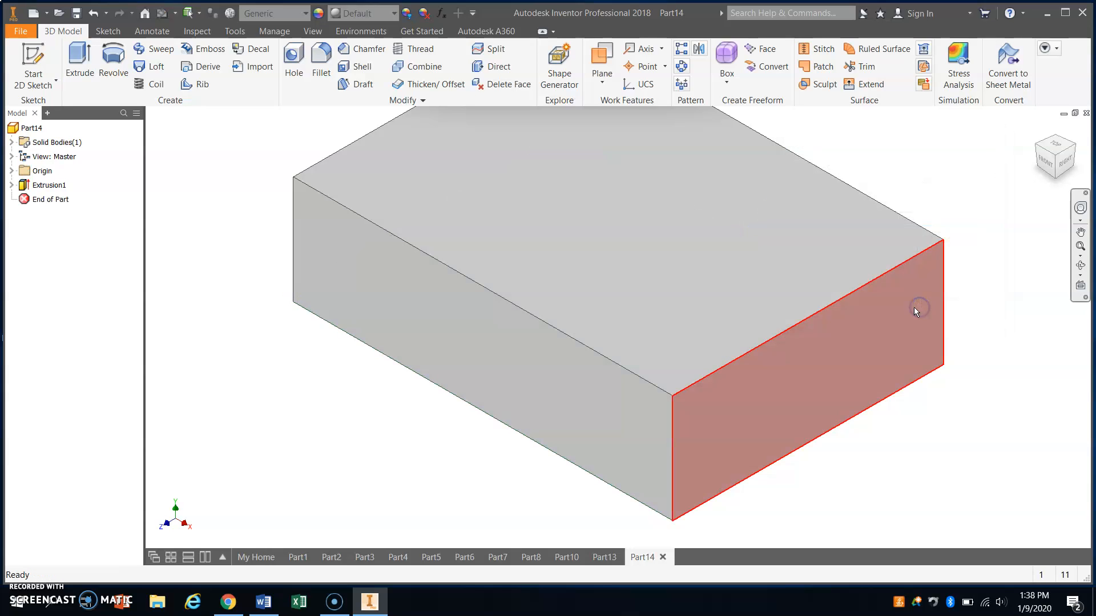
Step: Sketch a rectangle 1.5 in long and 0.5 in wide on the block's top face, extending inward from the right edge
left_click(33, 54)
left_click(715, 262)
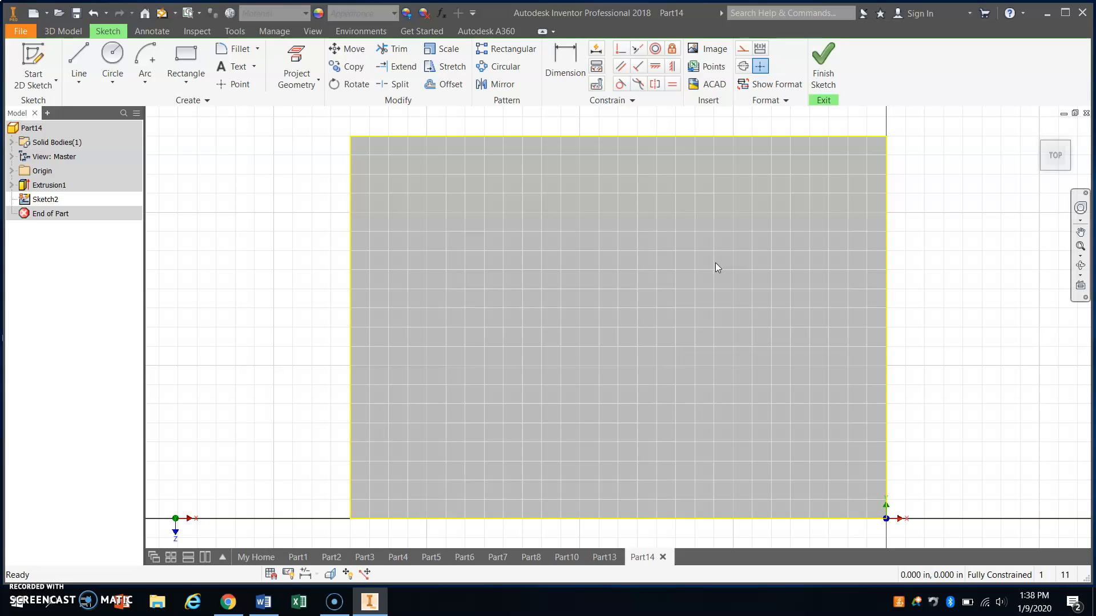
left_click(168, 58)
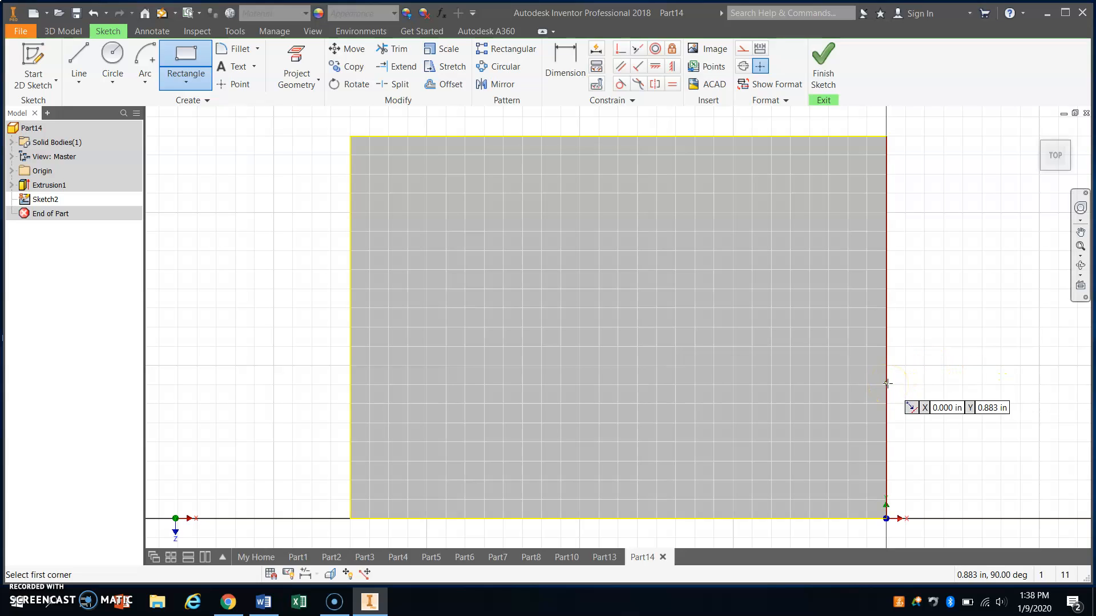
left_click_drag(887, 383, 693, 309)
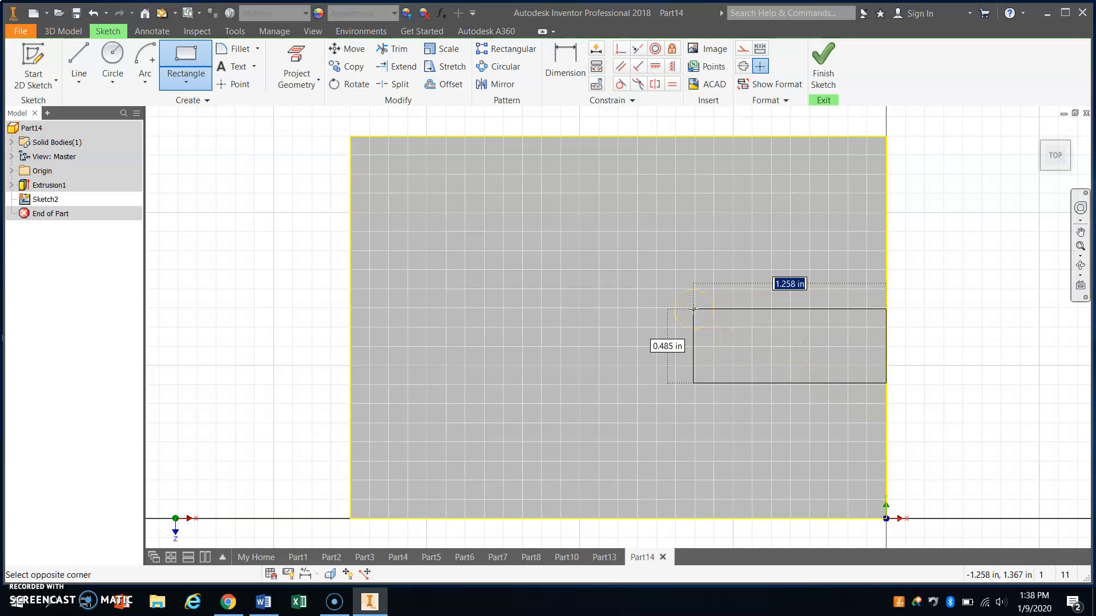
type("1.5")
key("Tab")
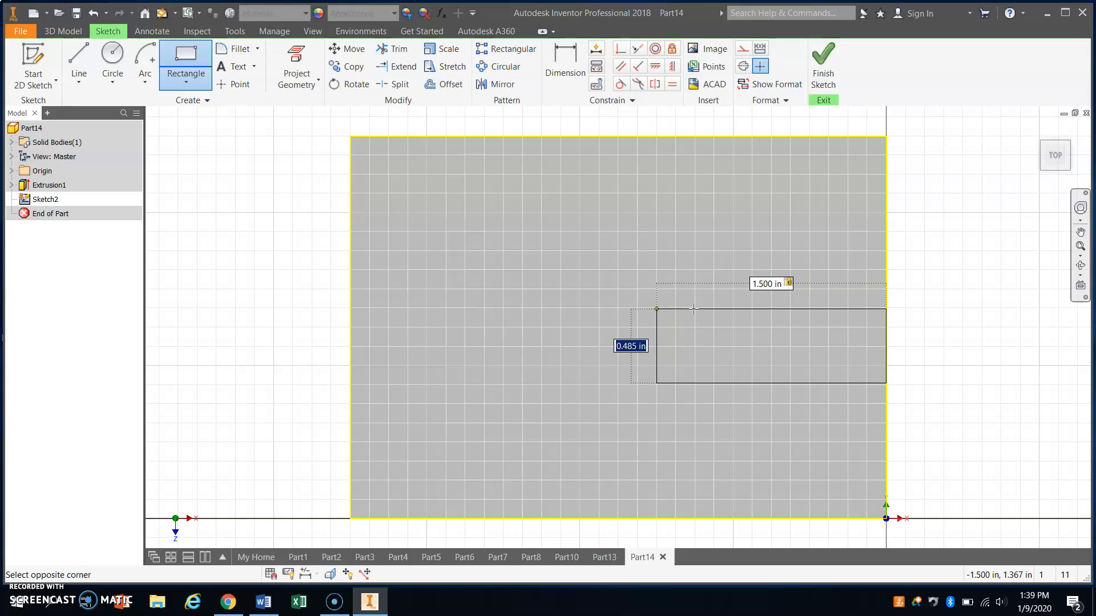
type(".5")
key("Return")
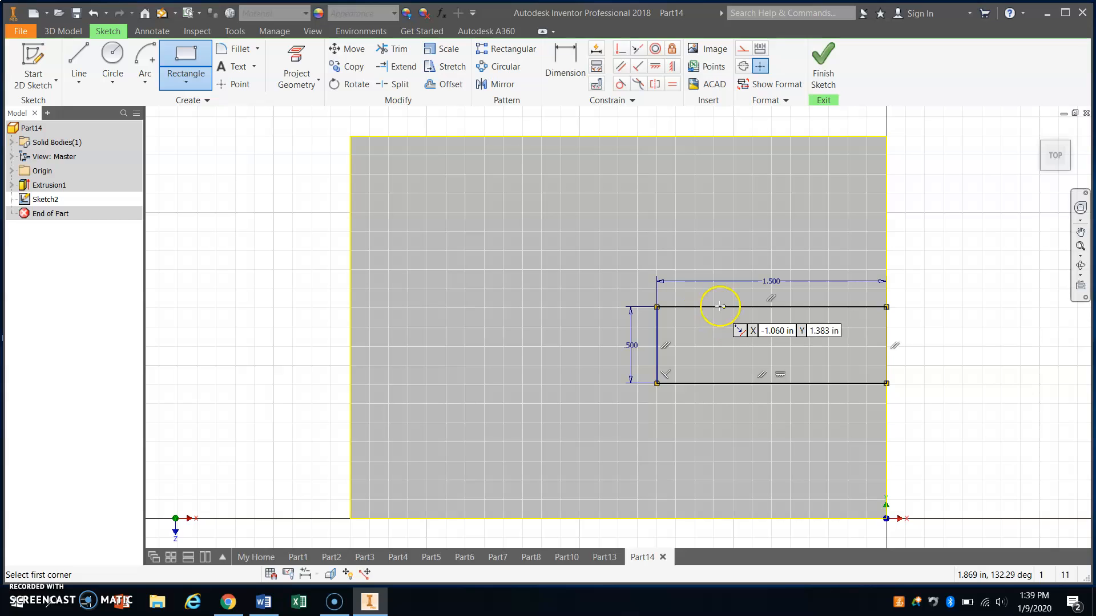
right_click(914, 289)
left_click(952, 290)
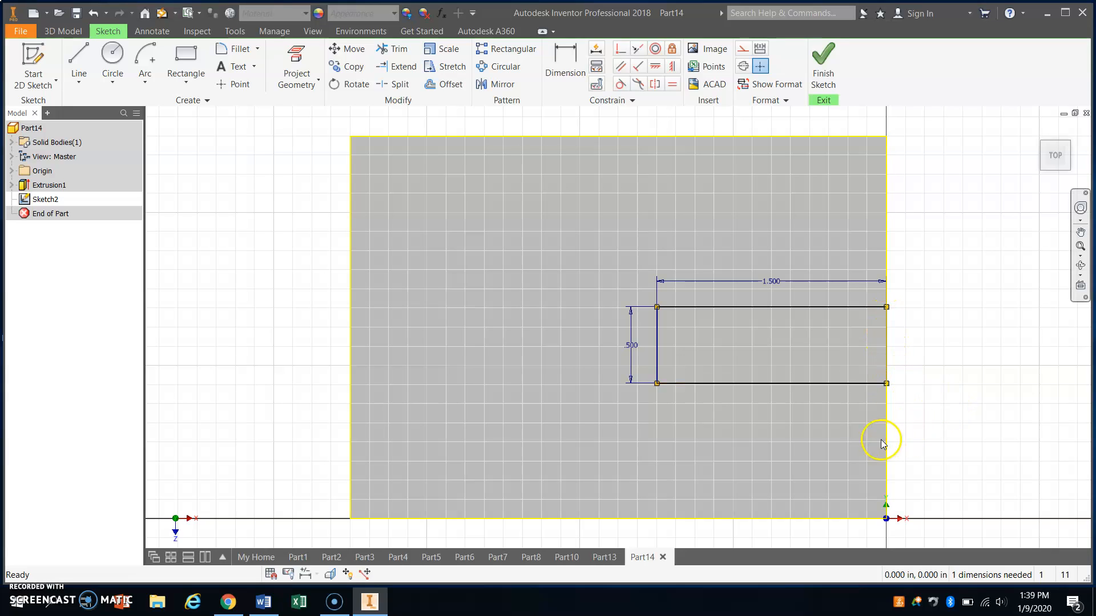
Step: Dimension the small rectangle's lower side 1 in from the block's lower edge, and finish the sketch
left_click(833, 520)
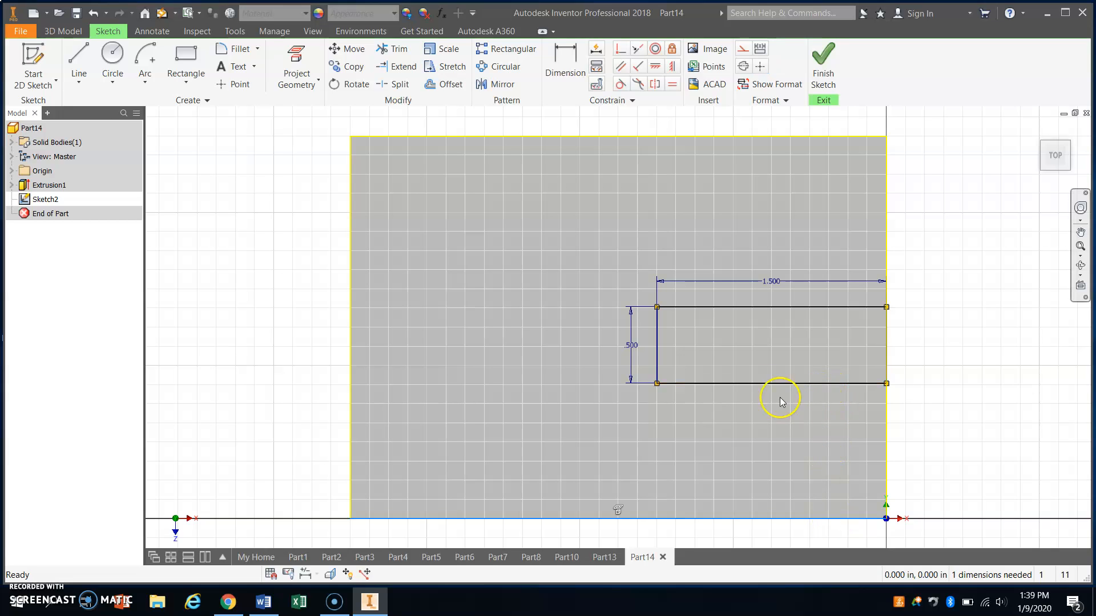
left_click(551, 55)
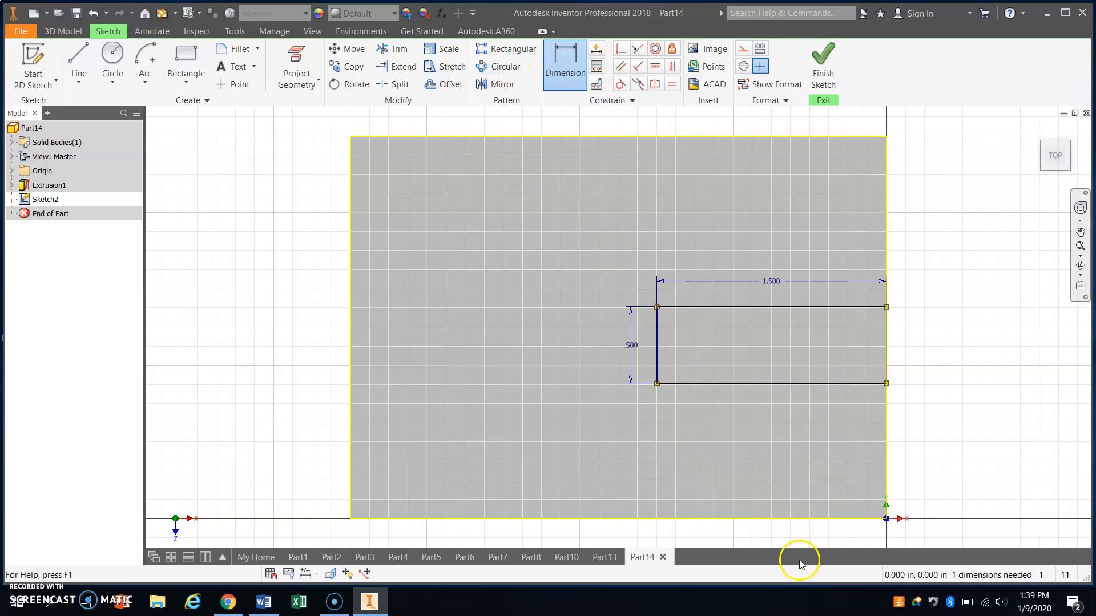
left_click(818, 518)
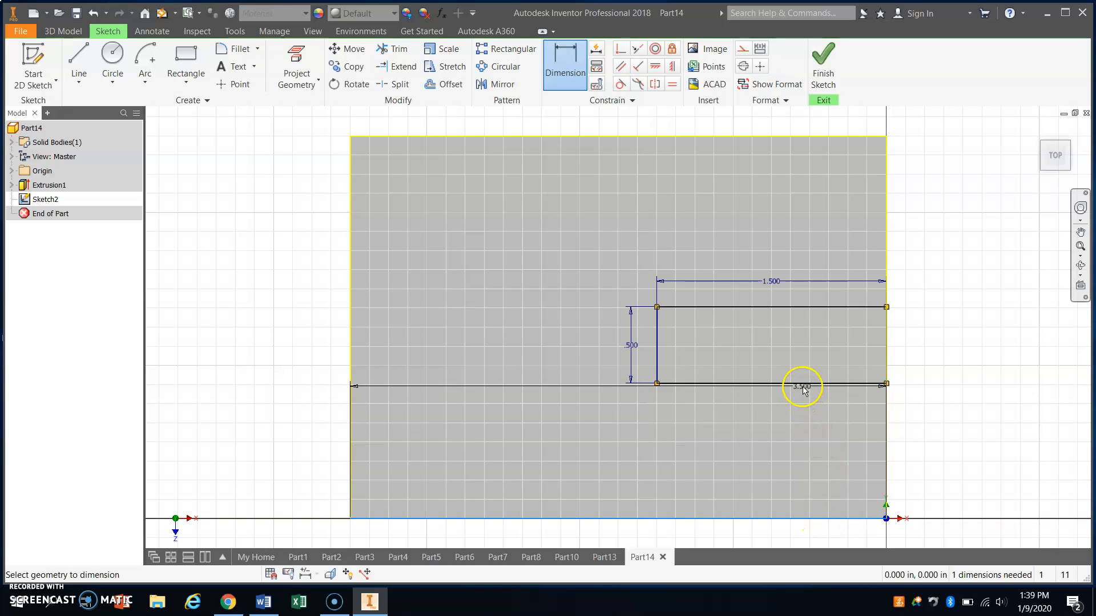
left_click(802, 384)
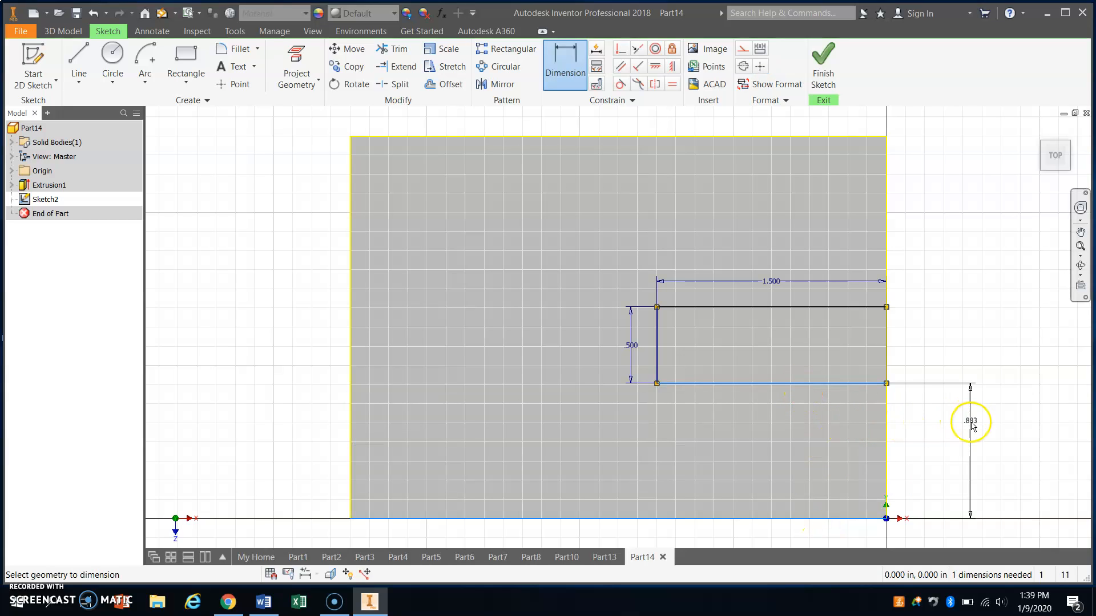
left_click(972, 439)
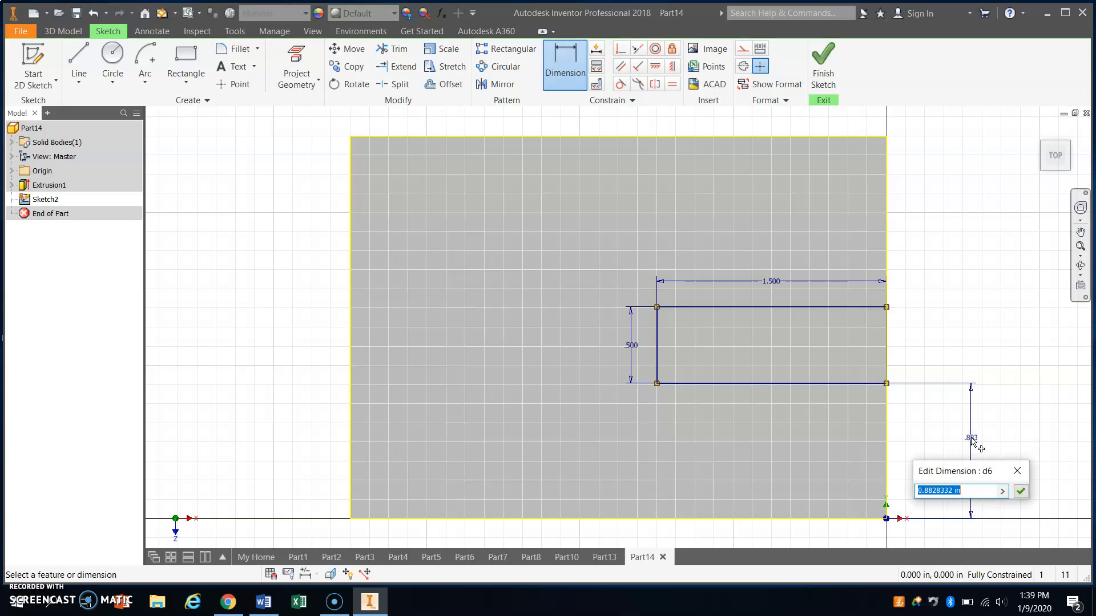
type("1")
key("Return")
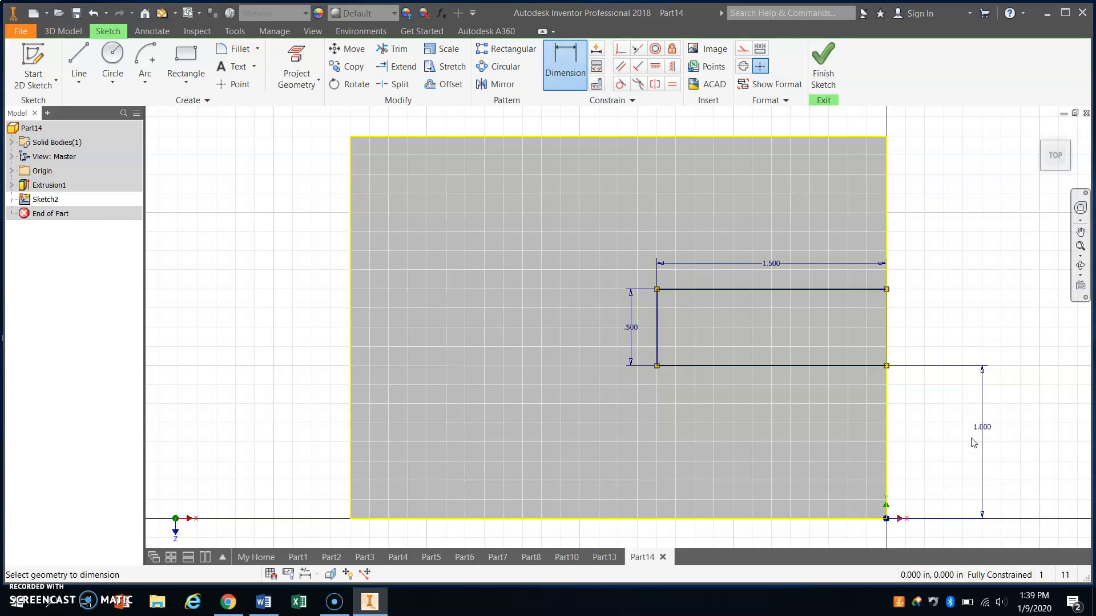
left_click(820, 64)
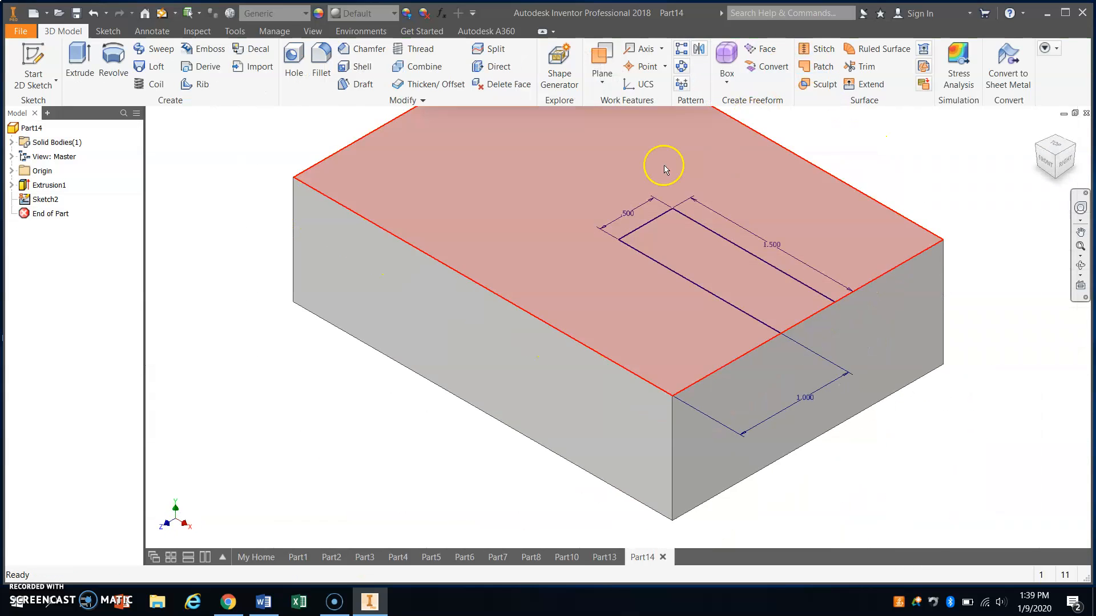
Step: Cut the small rectangle down through the block with Extrude, using the All extent and Direction 2
left_click(74, 64)
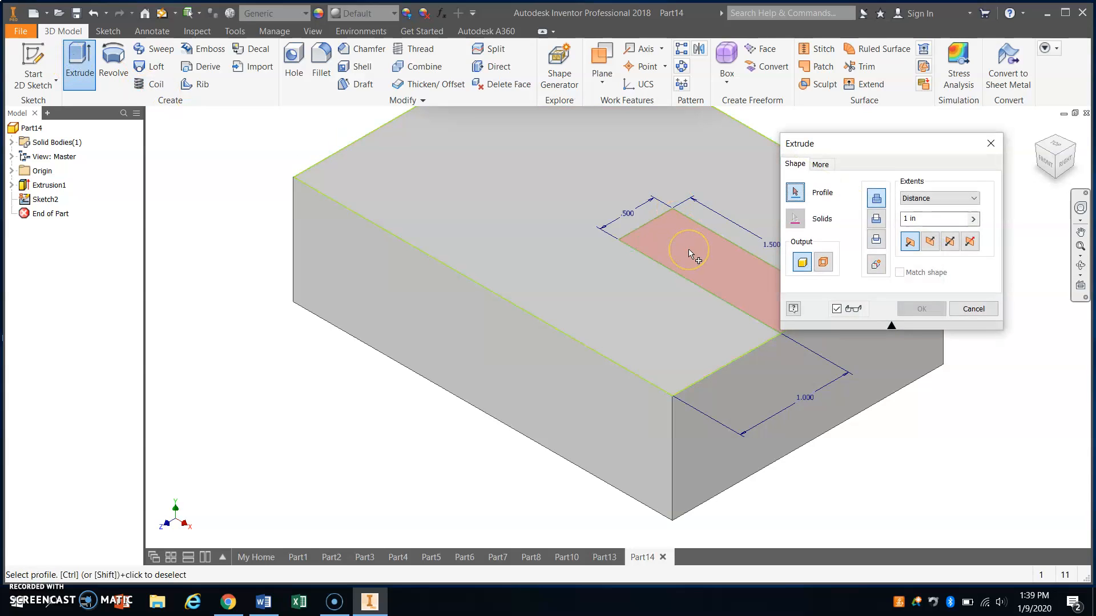
left_click(690, 253)
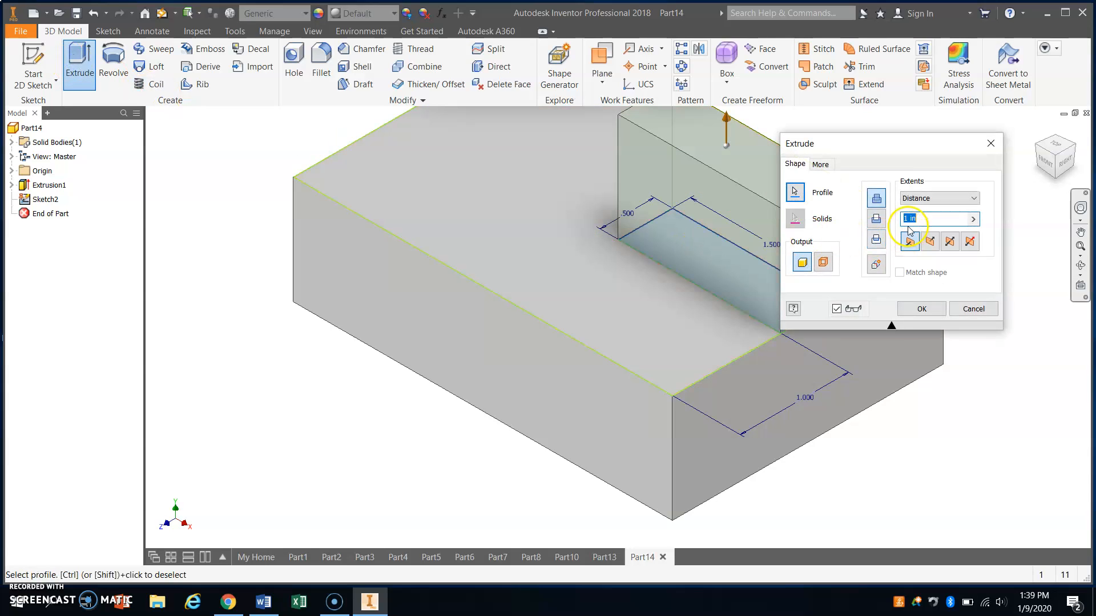
left_click(875, 218)
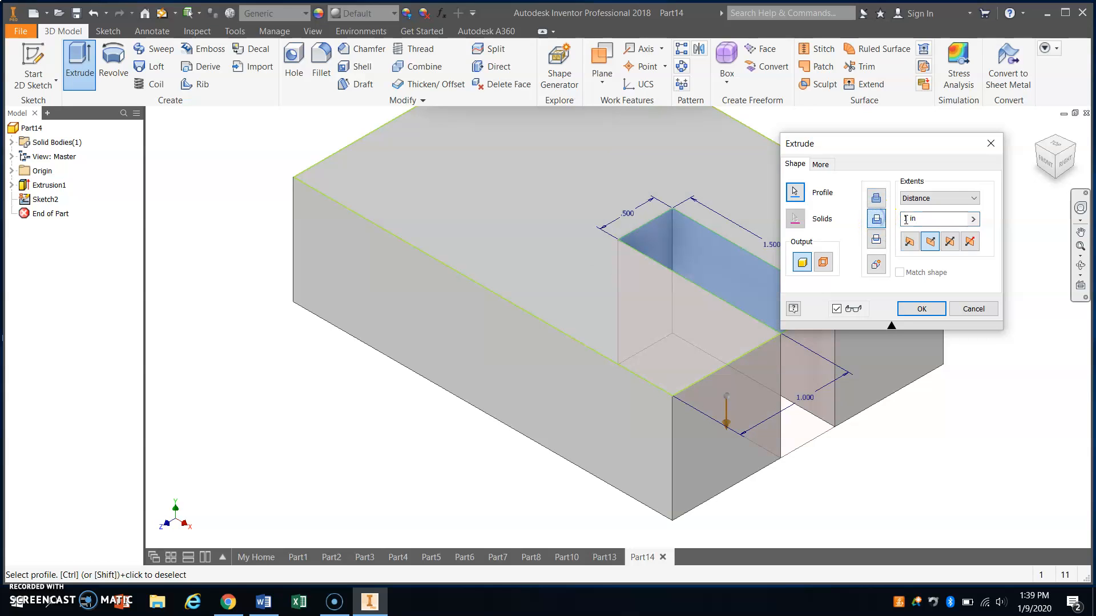
left_click(973, 198)
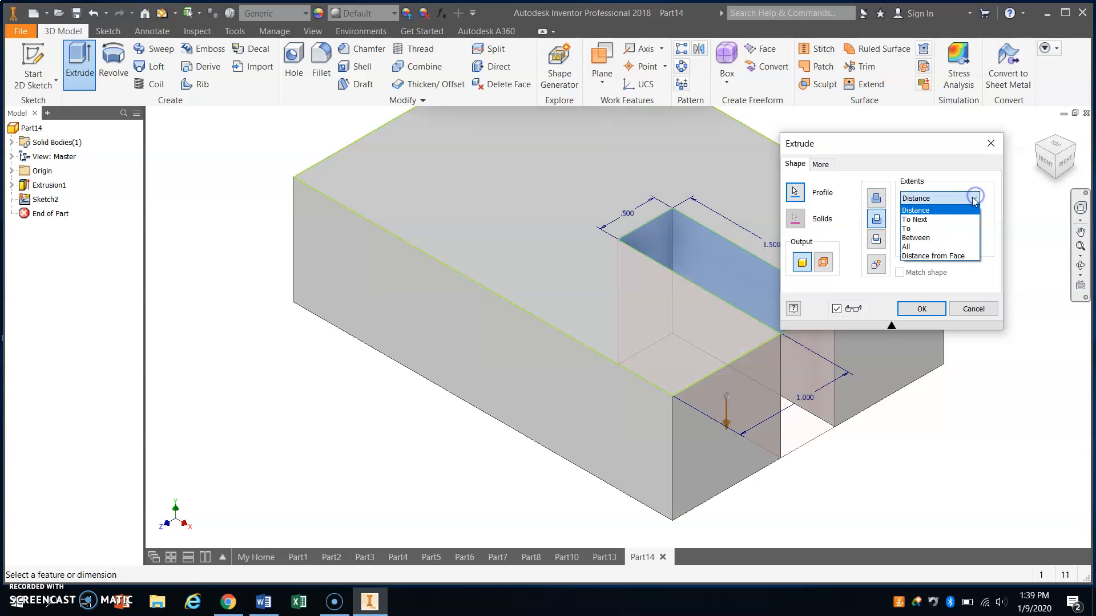
left_click(912, 248)
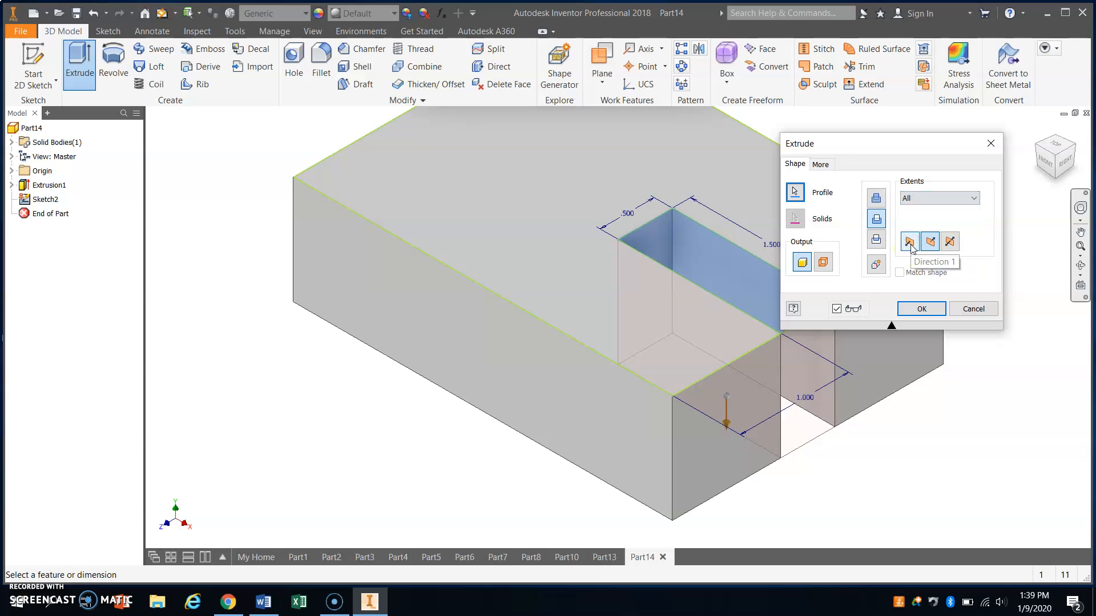
left_click(929, 241)
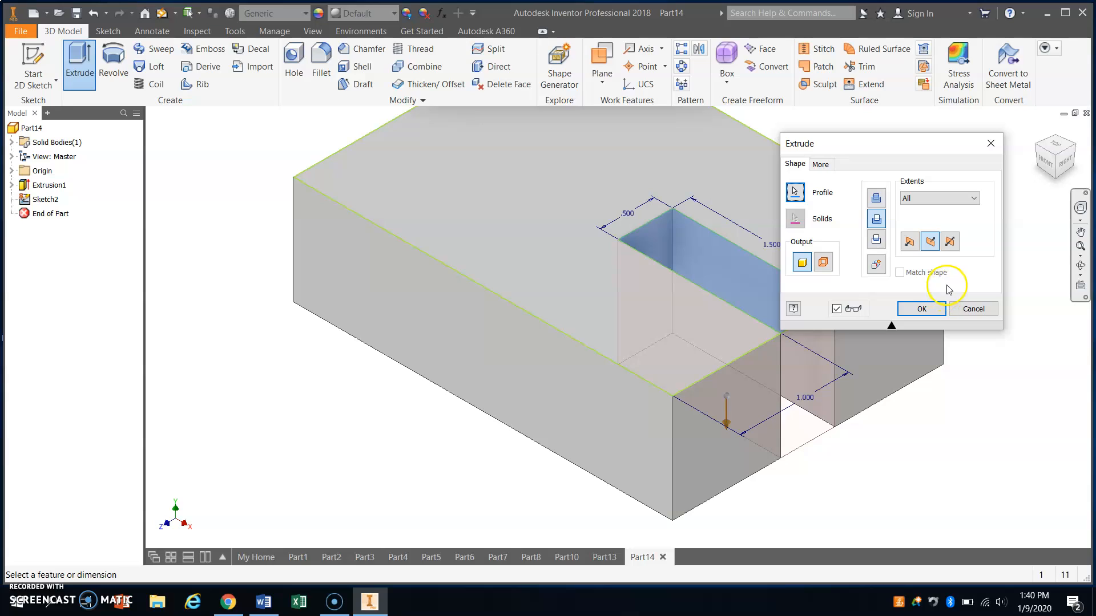
left_click(921, 310)
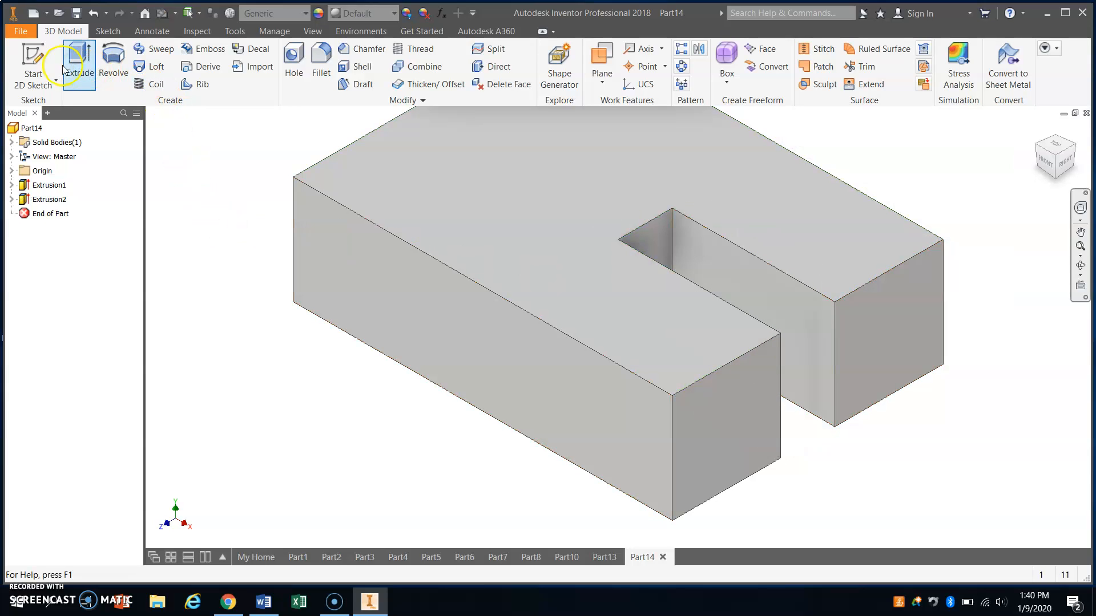
Step: Sketch a 1 in by 2.5 in rectangle on the block's top face from its upper-left corner, opposite the slot, and finish the sketch
left_click(25, 55)
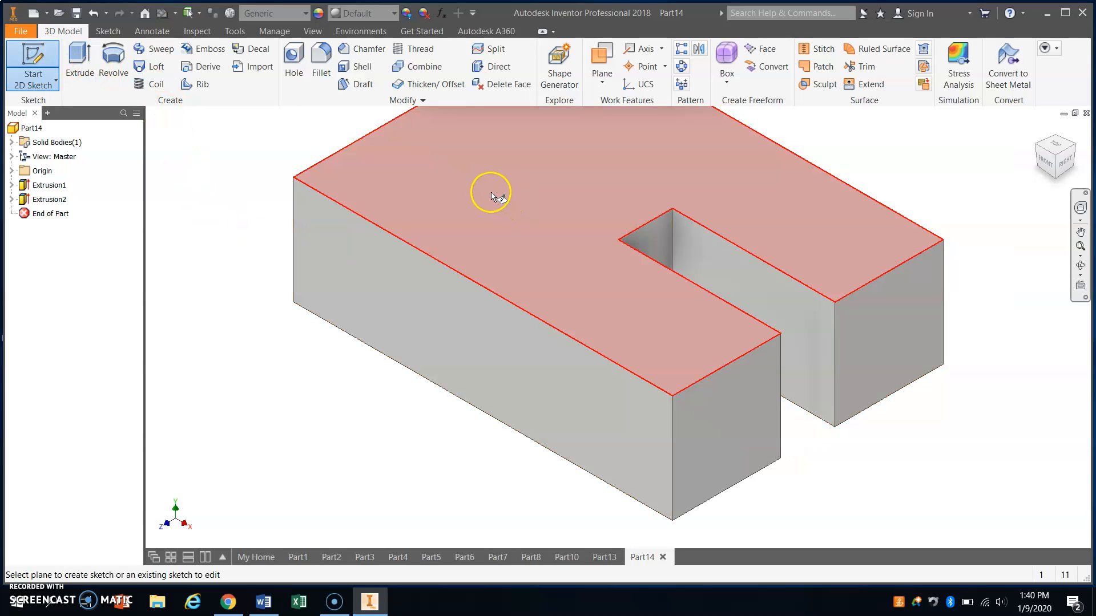
left_click(491, 192)
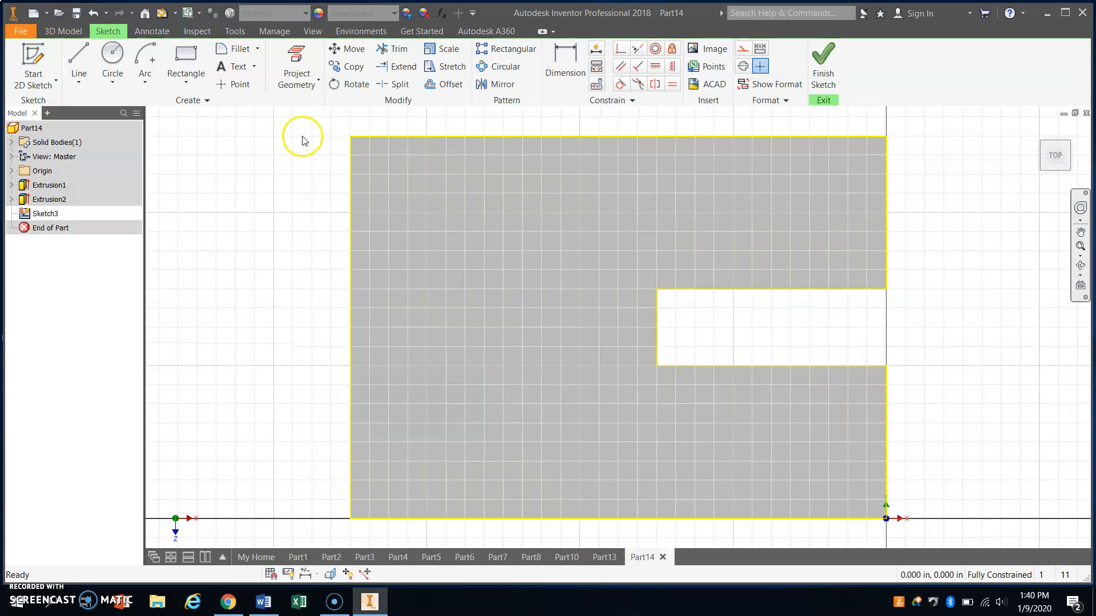
left_click(191, 53)
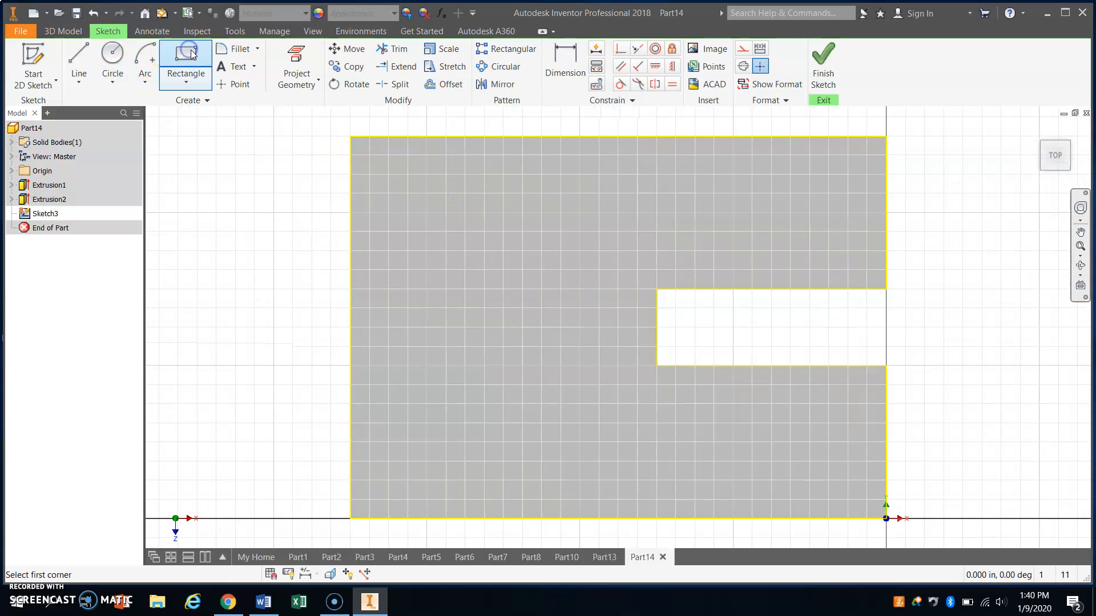
left_click(351, 136)
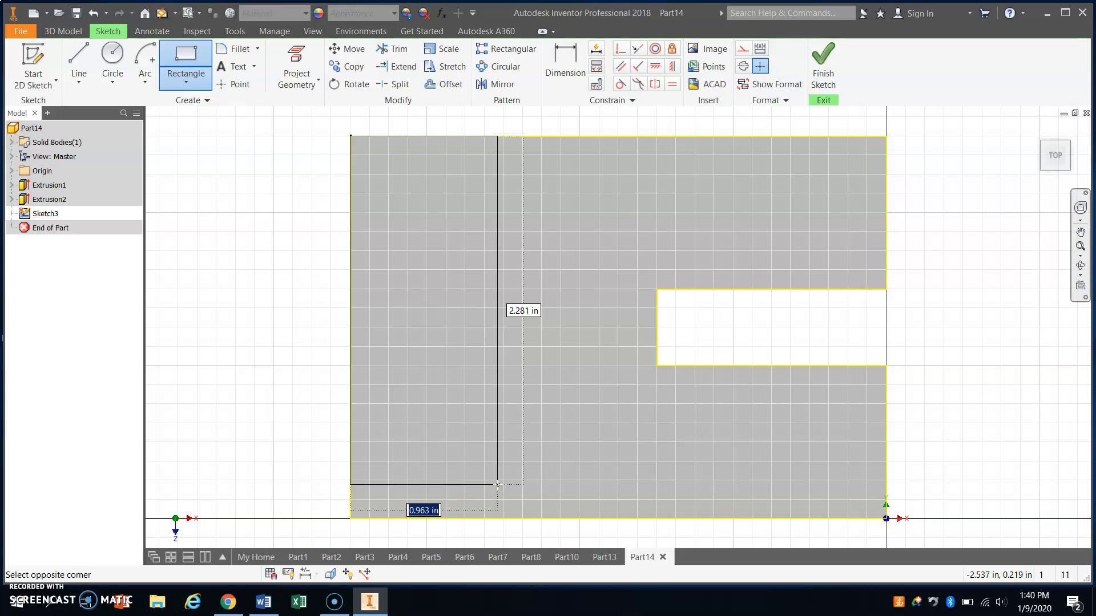
type("1")
key("Tab")
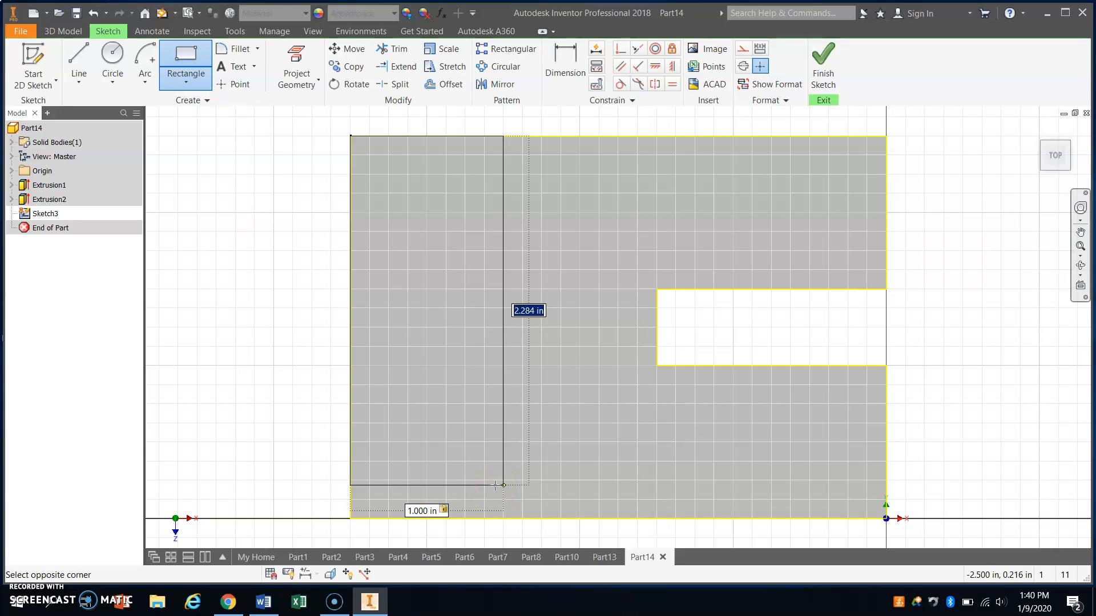
type("2")
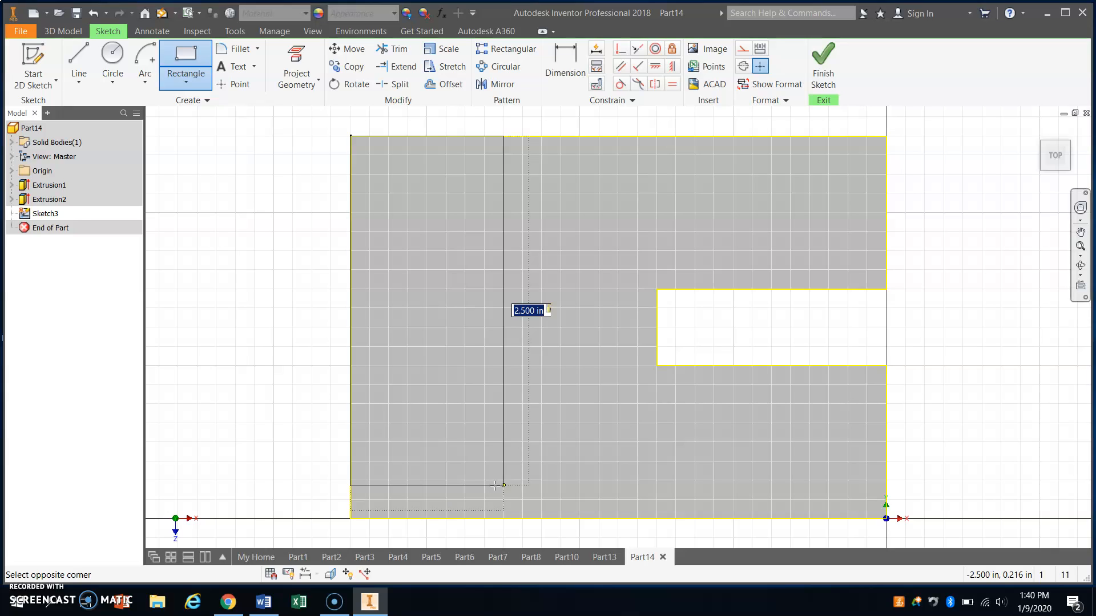
key("Return")
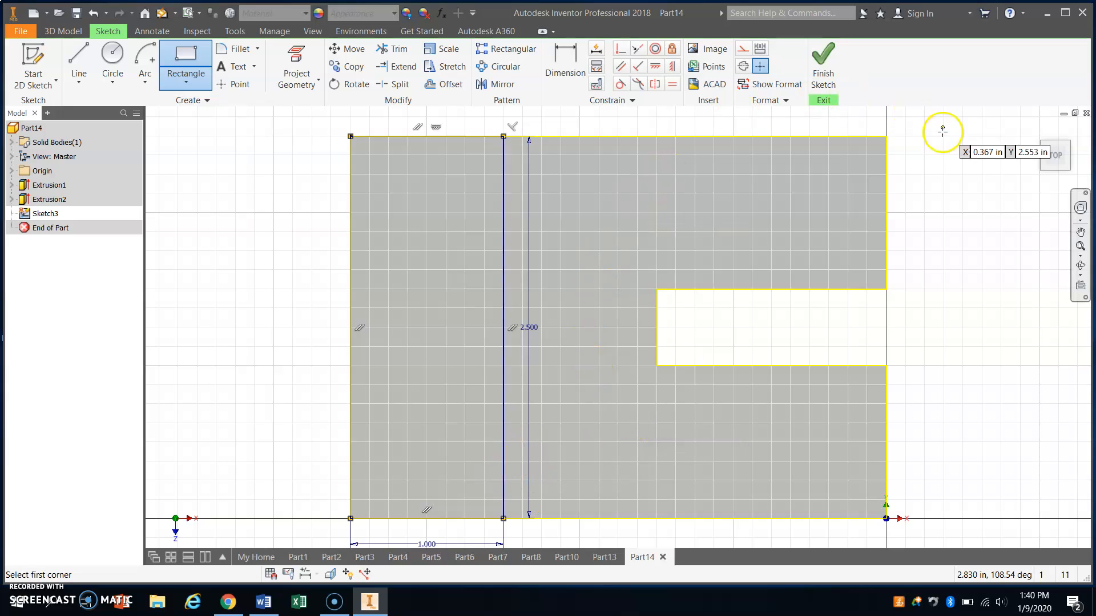
right_click(922, 225)
left_click(973, 222)
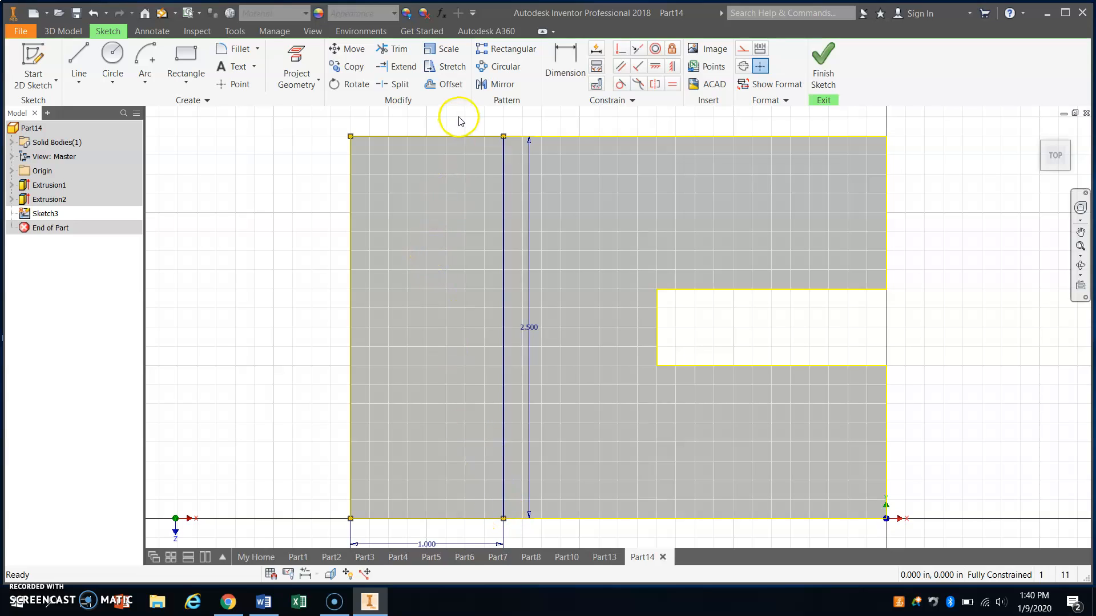
left_click(482, 151)
left_click(525, 140)
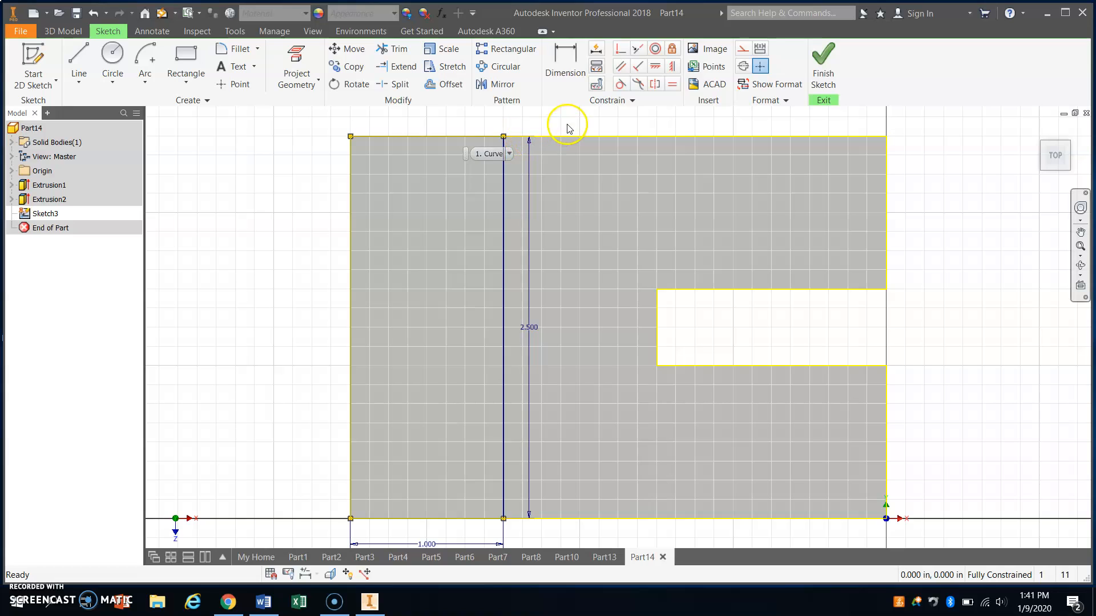
left_click(824, 57)
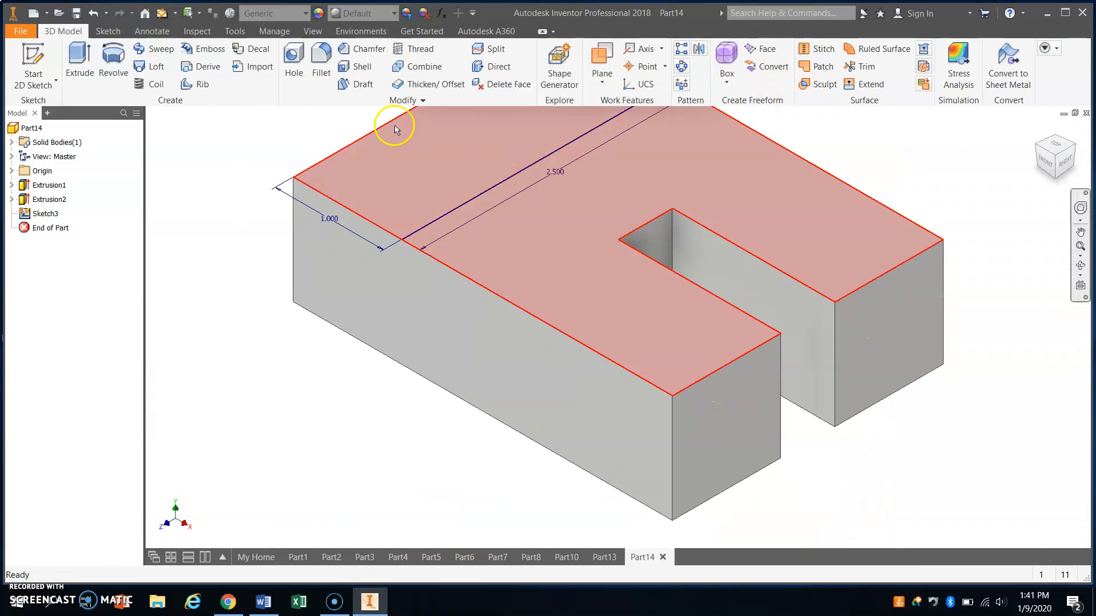
Step: Extrude the 1 in by 2.5 in rectangle 1.5 in upward, joined to the block, and return to the home view
left_click(79, 60)
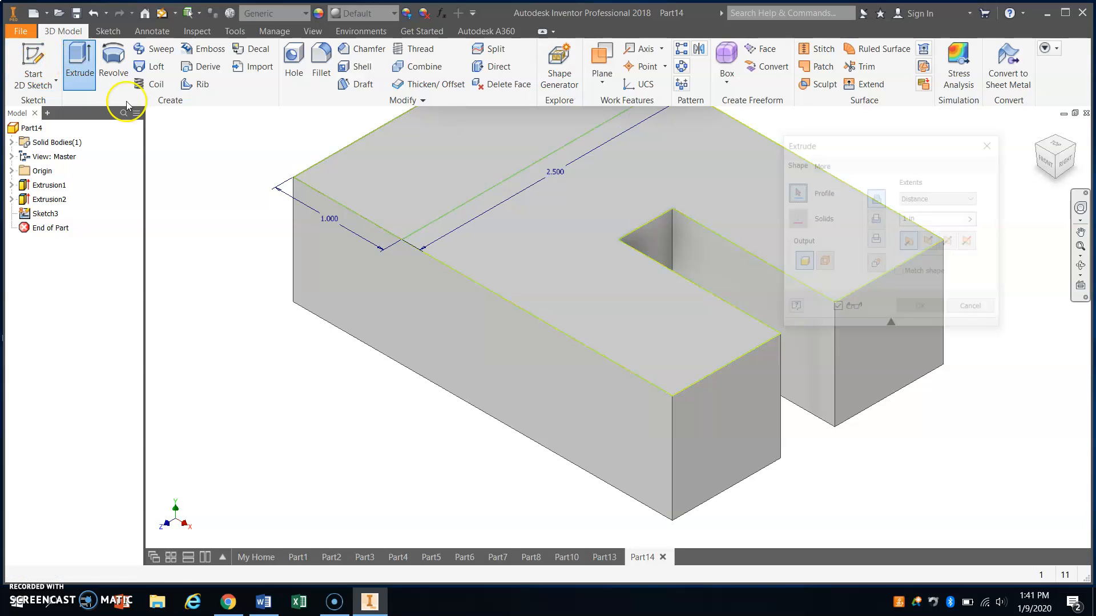
left_click(368, 179)
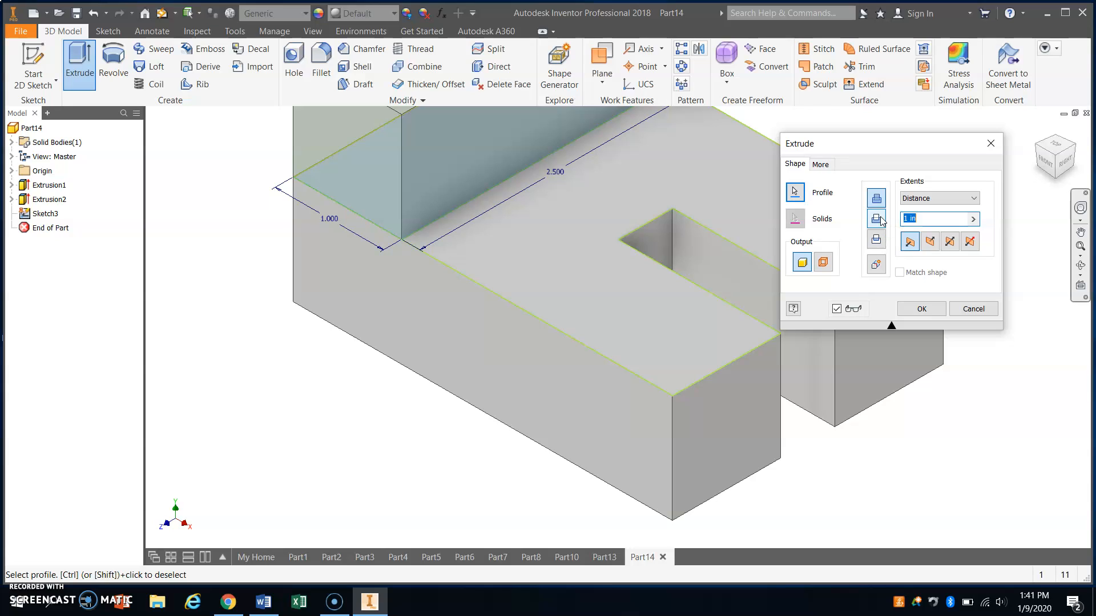
type(".5")
key("Return")
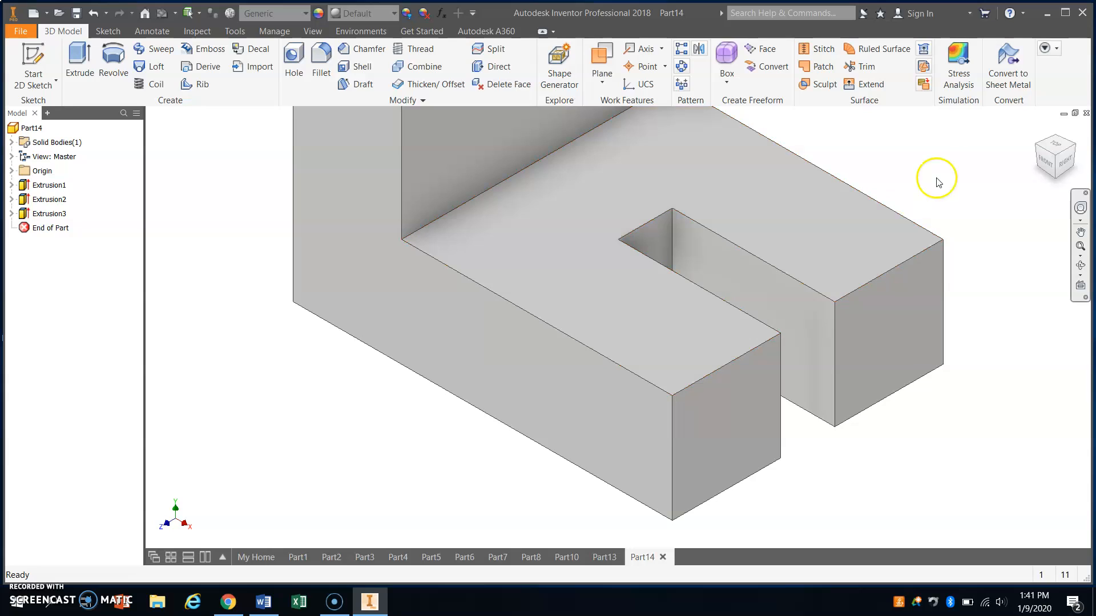
left_click(1037, 130)
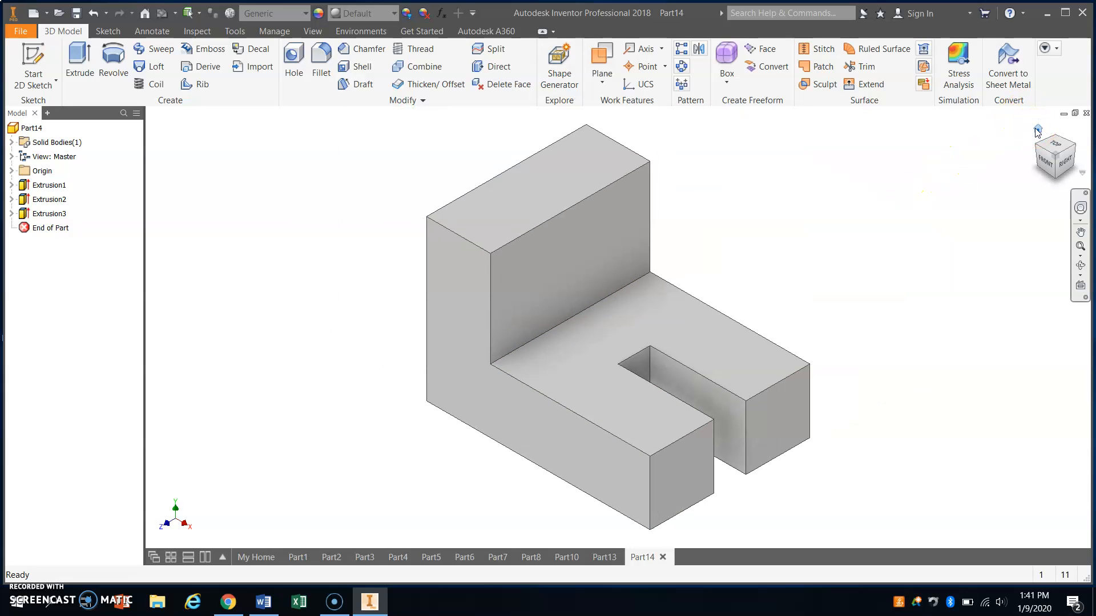
Step: Sketch a rectangle spanning the full width of the raised block's top face, about 0.71 in from the face's upper edge
left_click(33, 57)
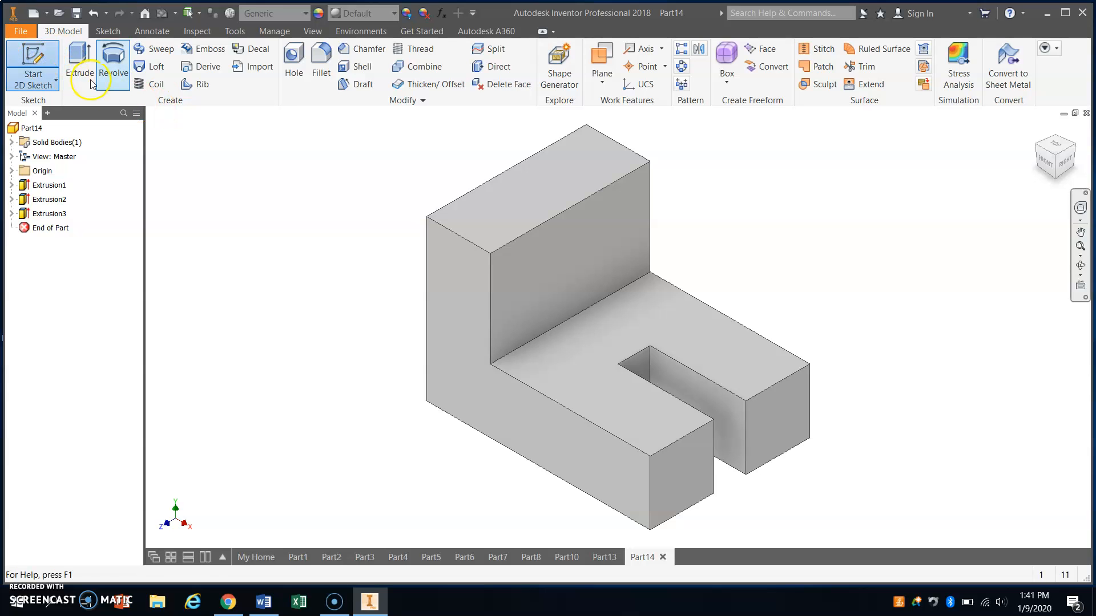
left_click(505, 182)
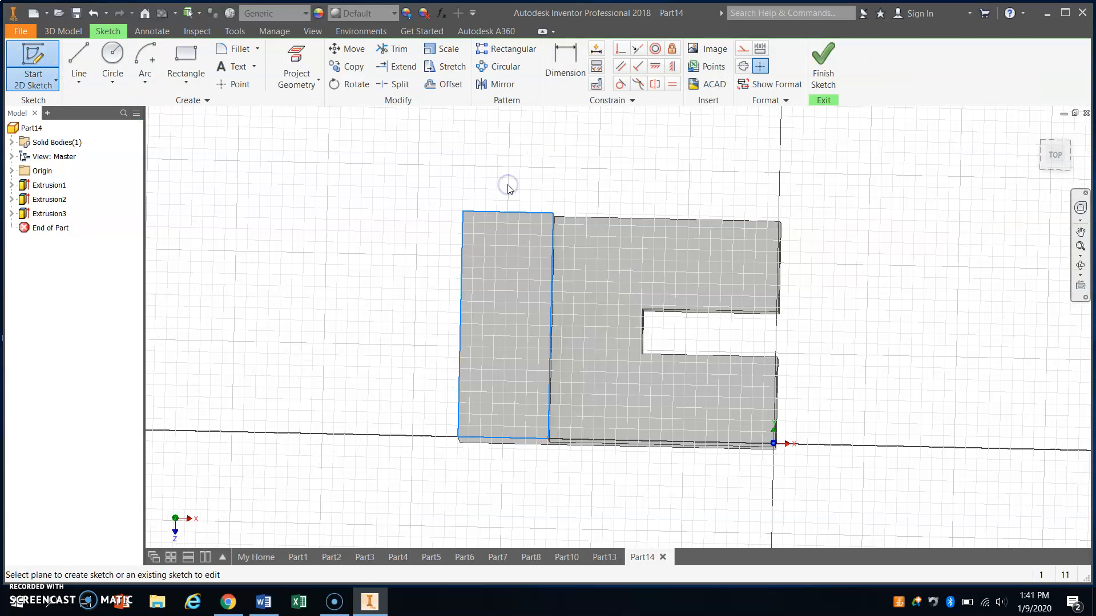
left_click(185, 63)
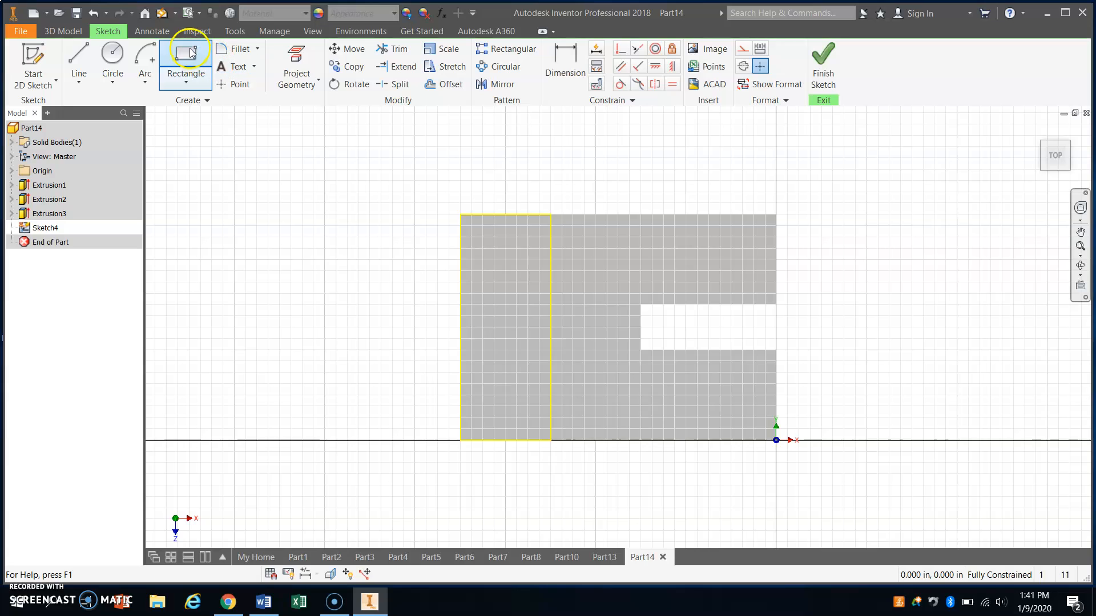
left_click(461, 278)
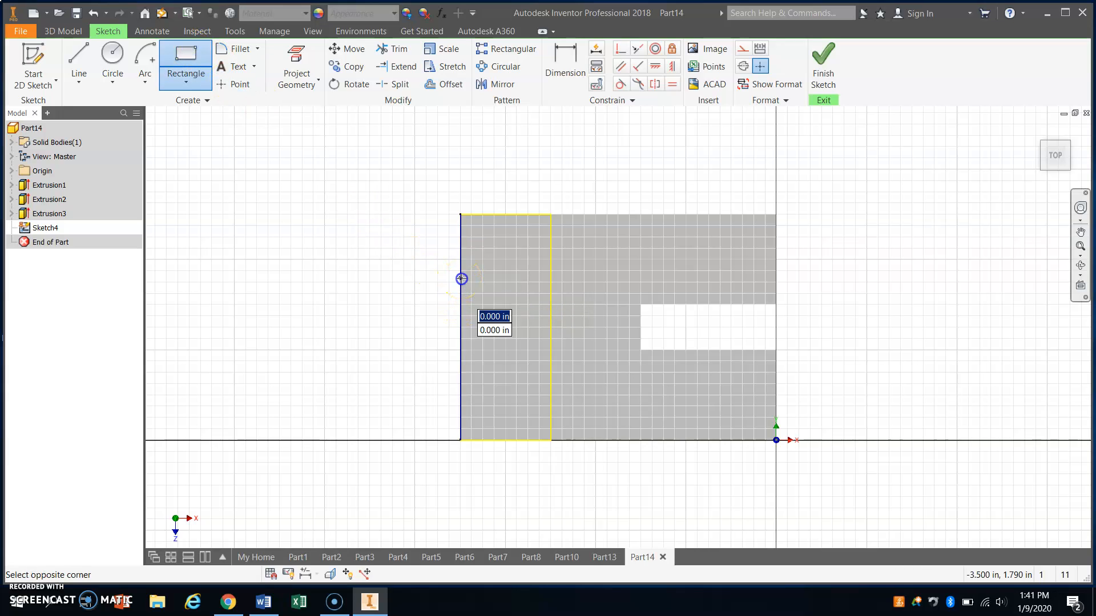
left_click(550, 374)
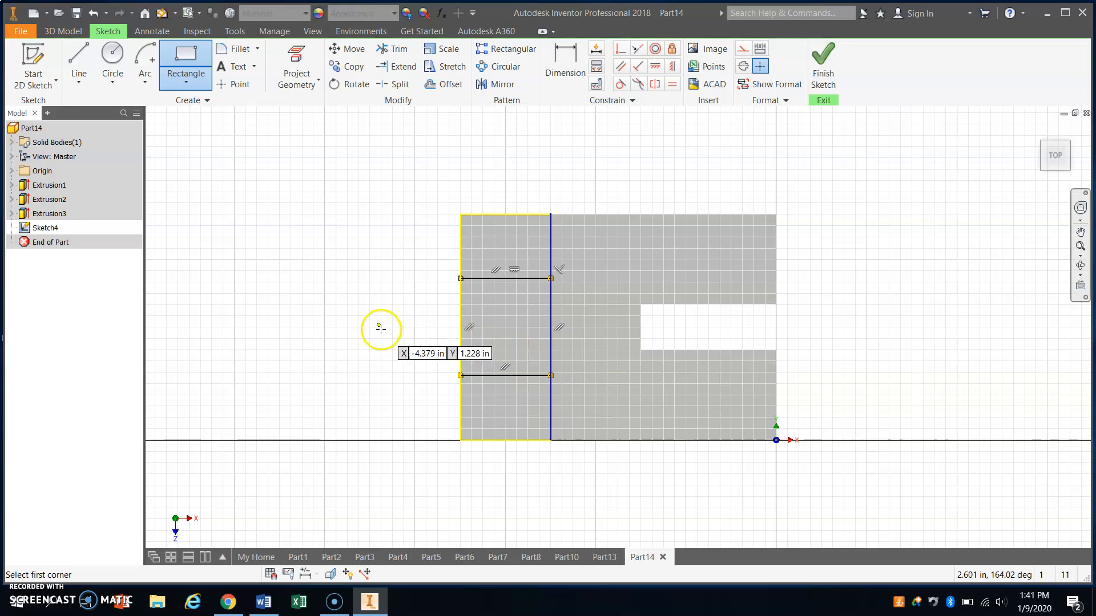
right_click(341, 301)
left_click(385, 303)
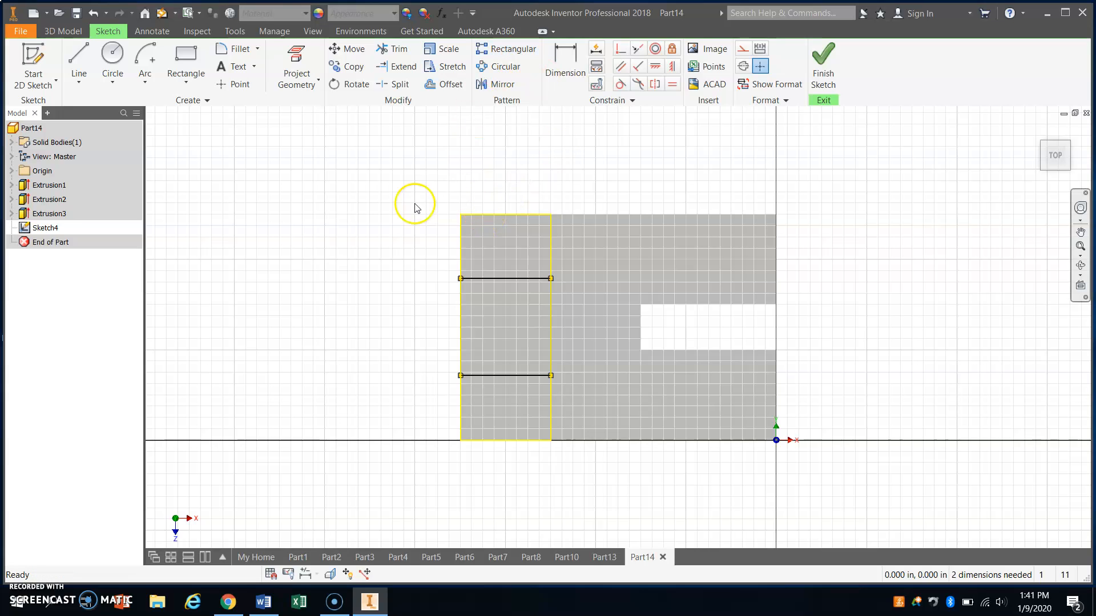
Step: Dimension the rectangle's upper side 0.5 in from the upper edge of the raised block's top face
right_click(398, 176)
left_click(360, 194)
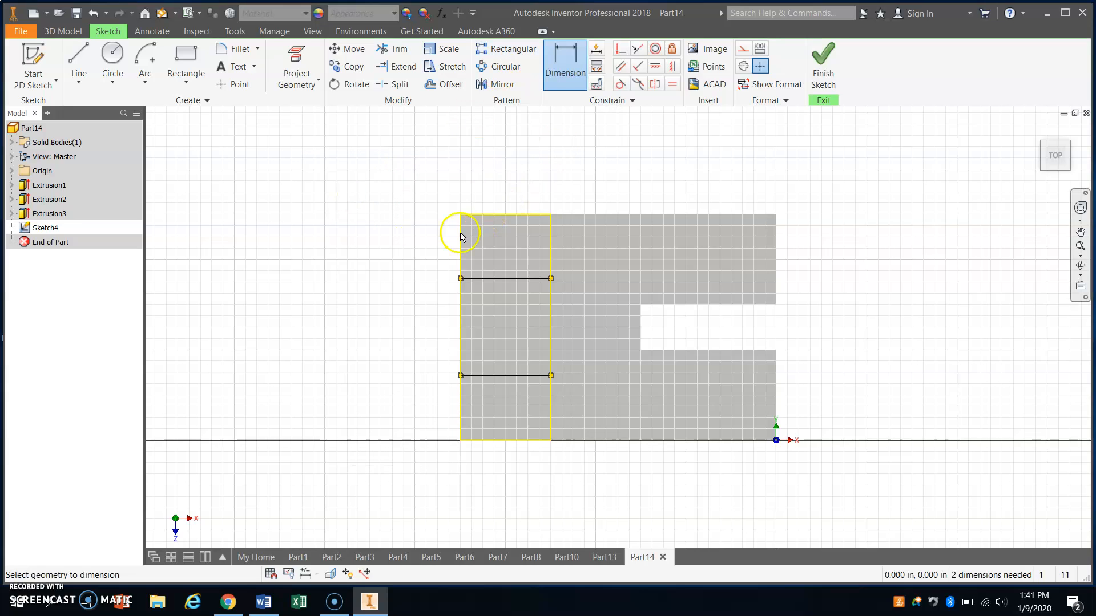
left_click(508, 215)
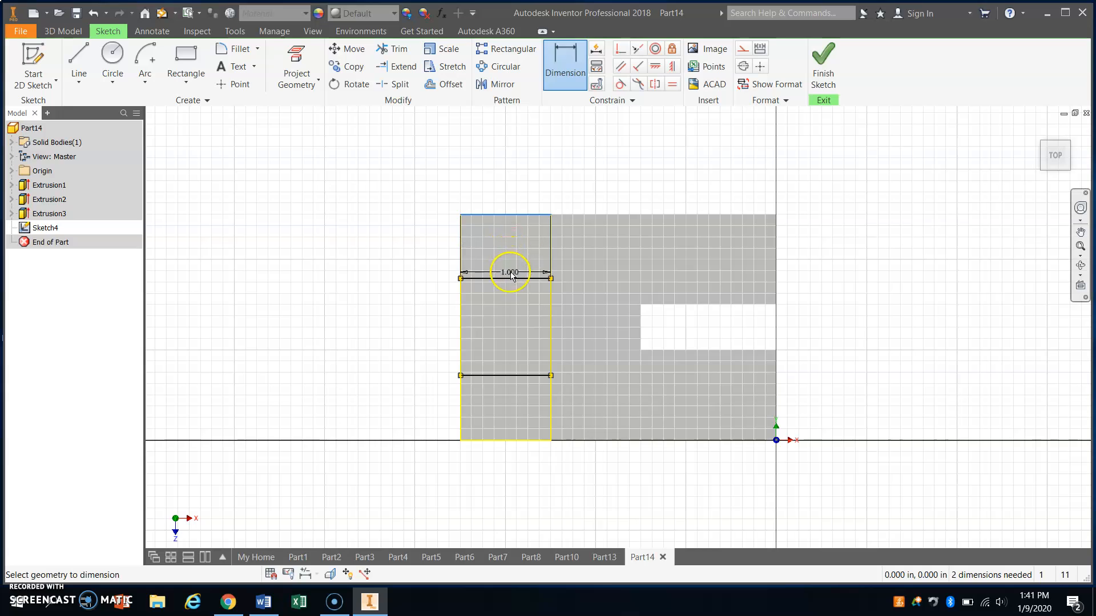
left_click(509, 279)
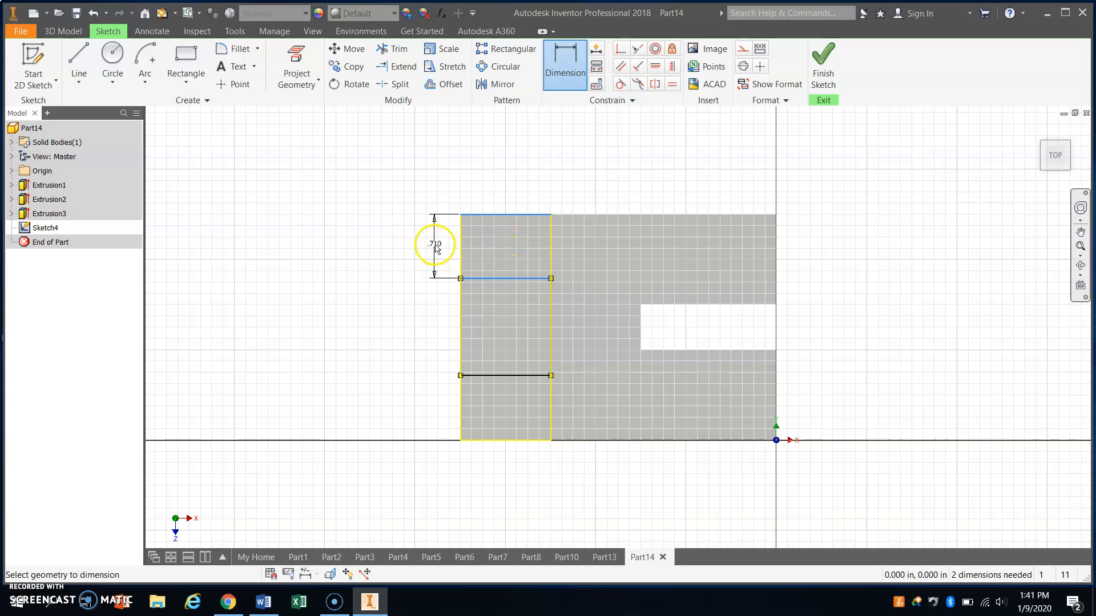
left_click(426, 248)
left_click(426, 249)
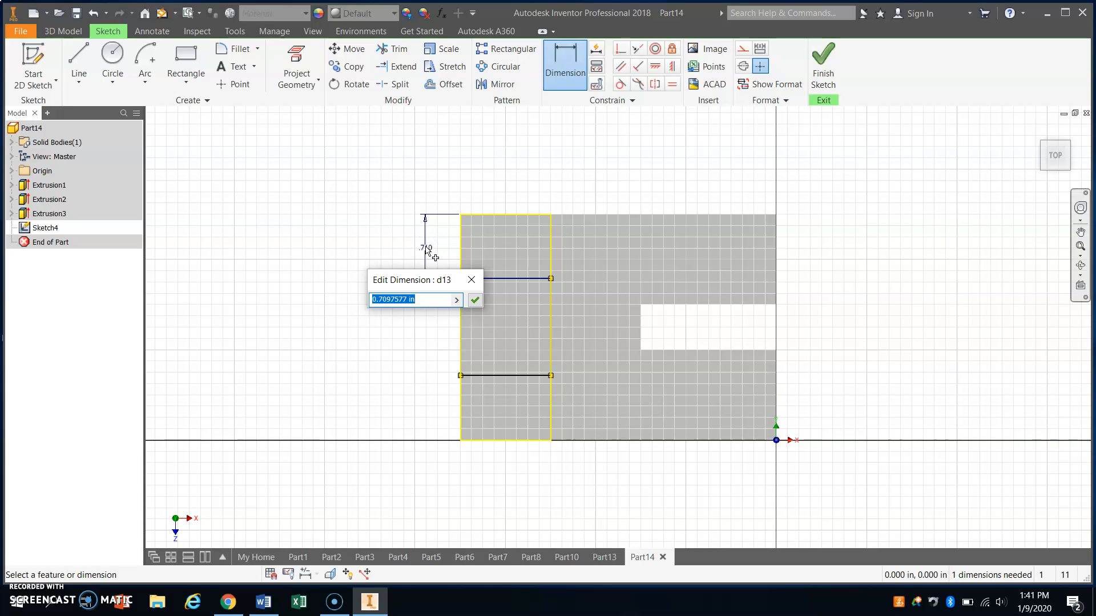
type(".5")
key("Return")
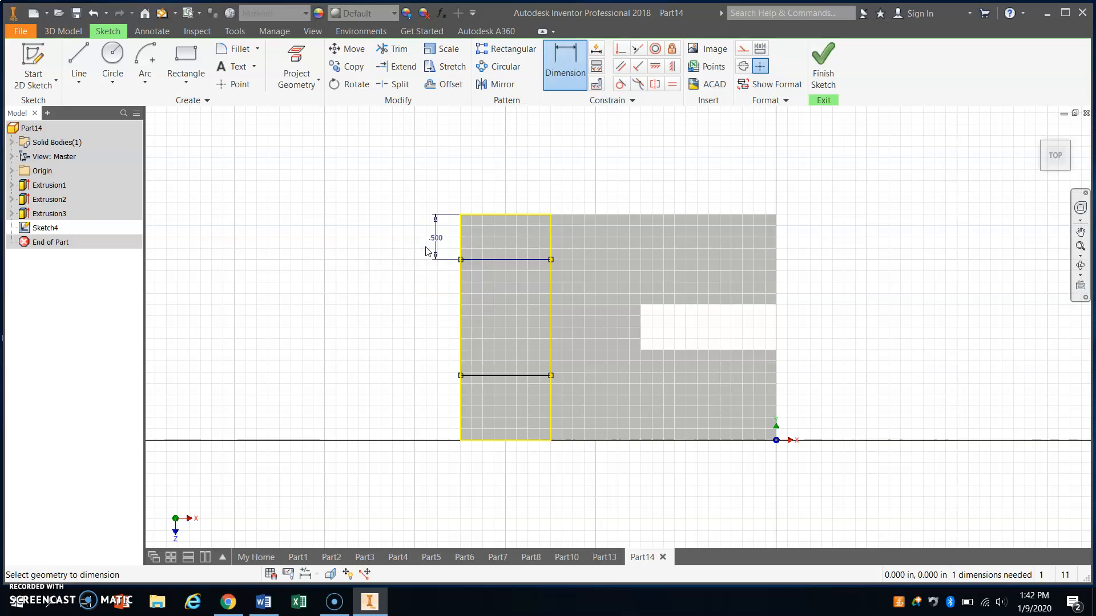
Step: Dimension the distance between the rectangle's upper and lower sides as 1.5 in, and finish the sketch
left_click(493, 260)
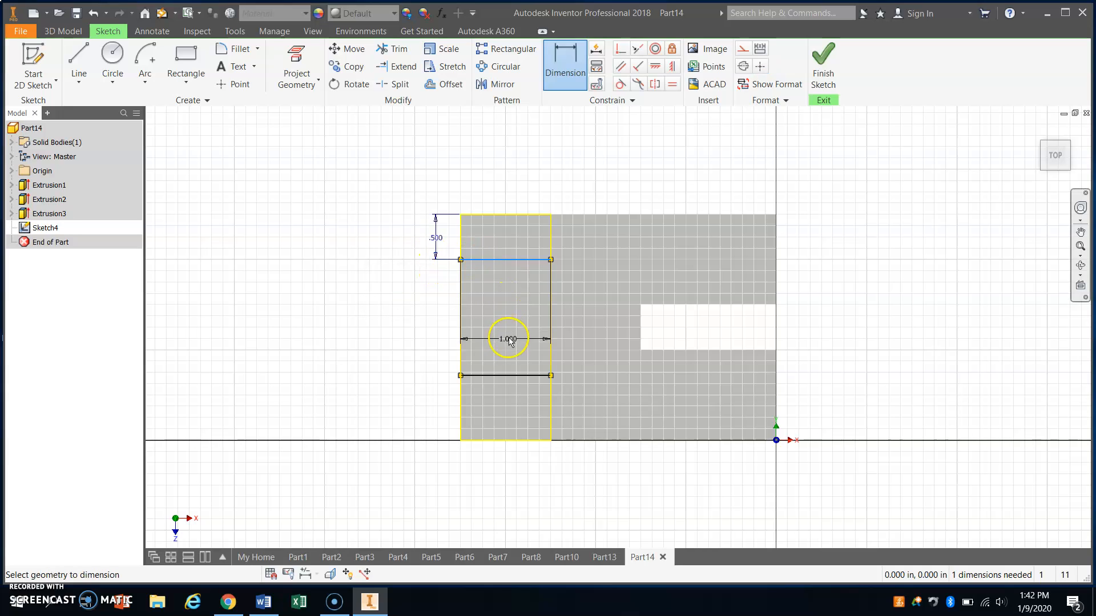
left_click(509, 375)
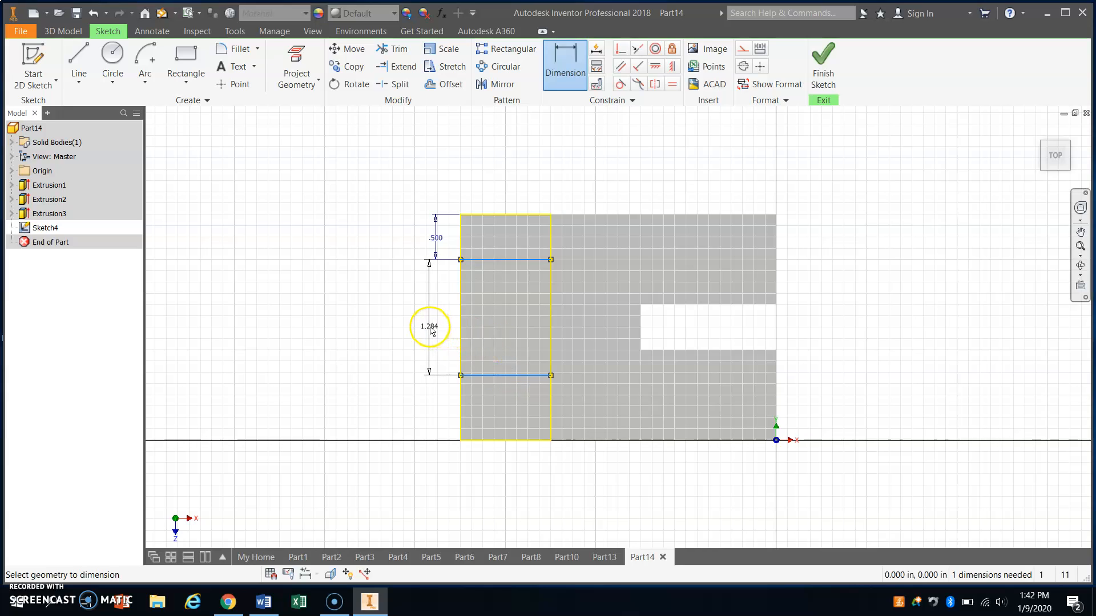
left_click(432, 326)
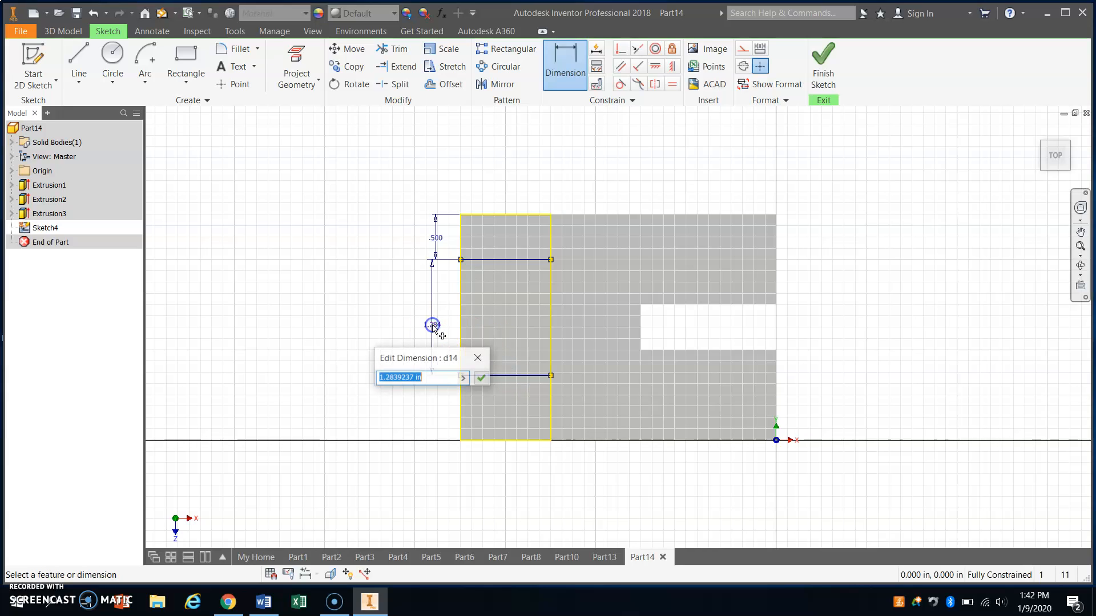
type("1.5")
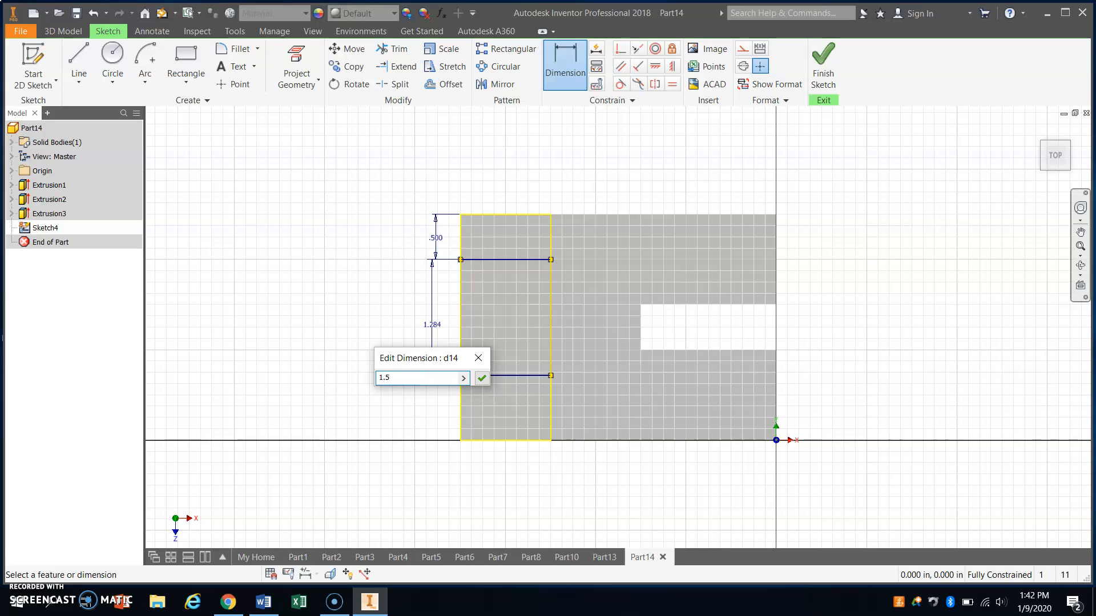
key("Return")
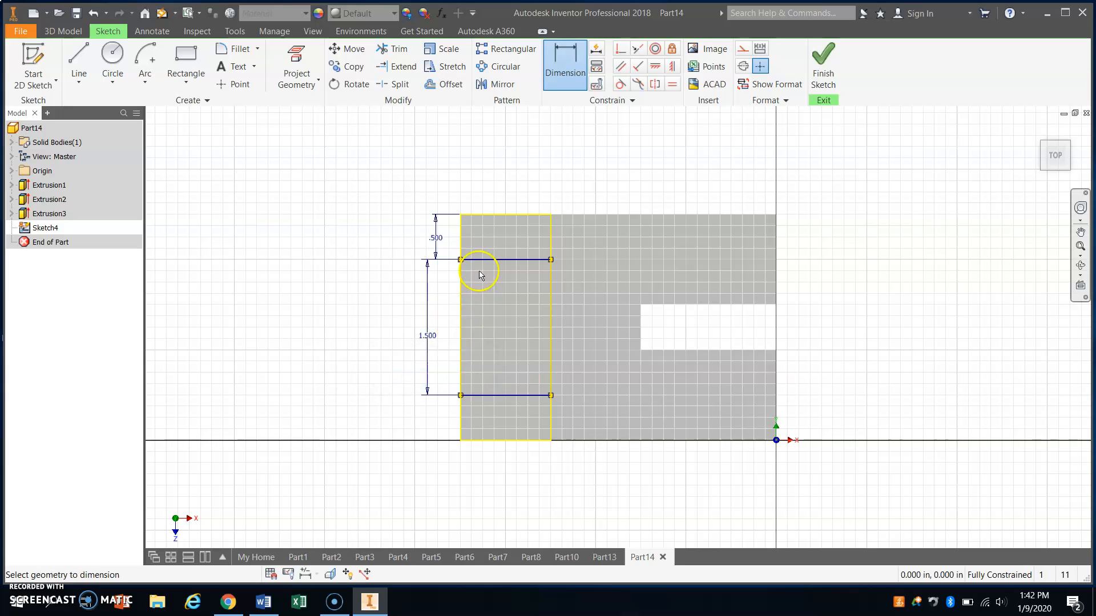
left_click(827, 54)
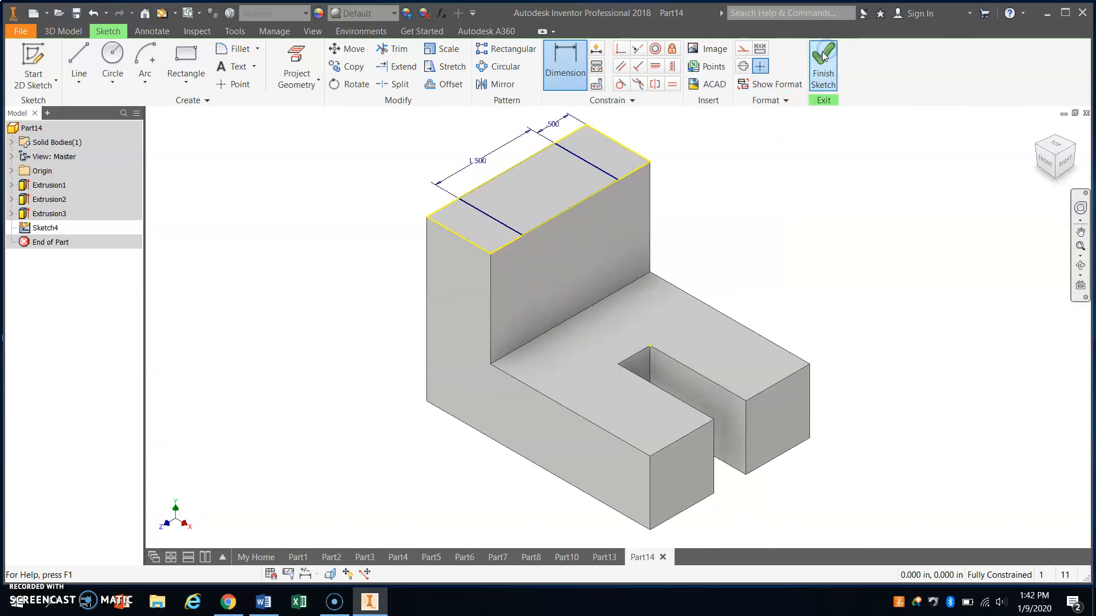
Step: Cut the middle rectangle 0.5 in down into the raised block with Extrude
left_click(72, 54)
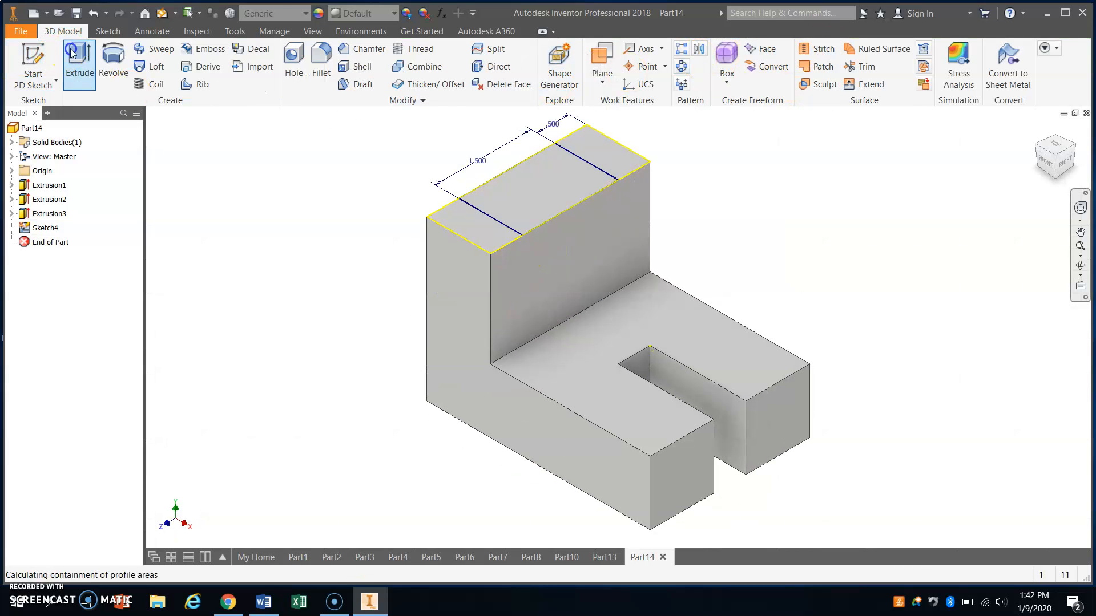
left_click(512, 185)
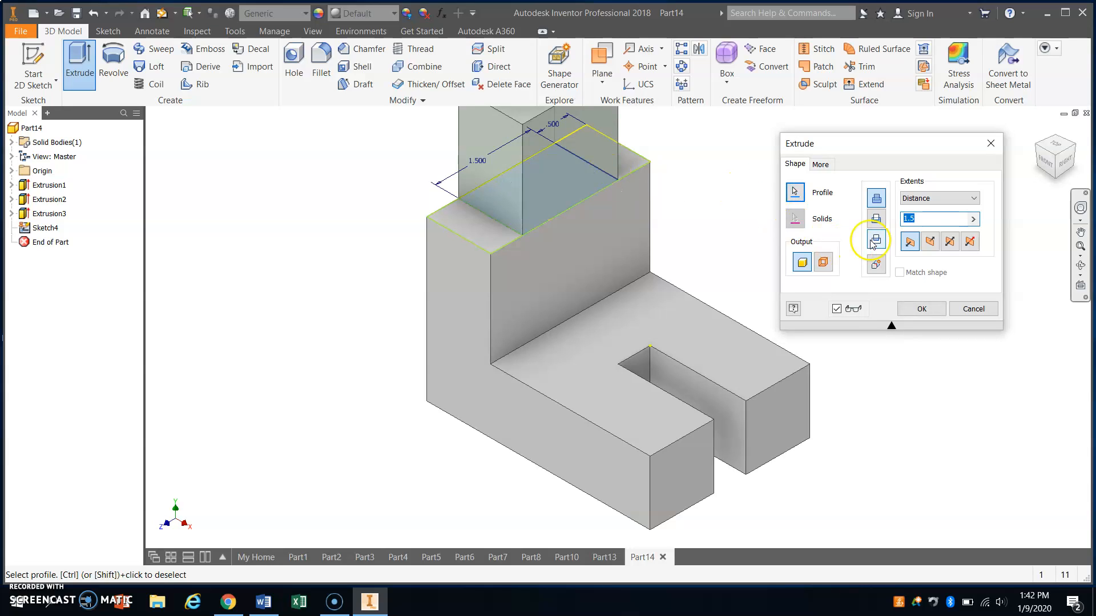
left_click(876, 219)
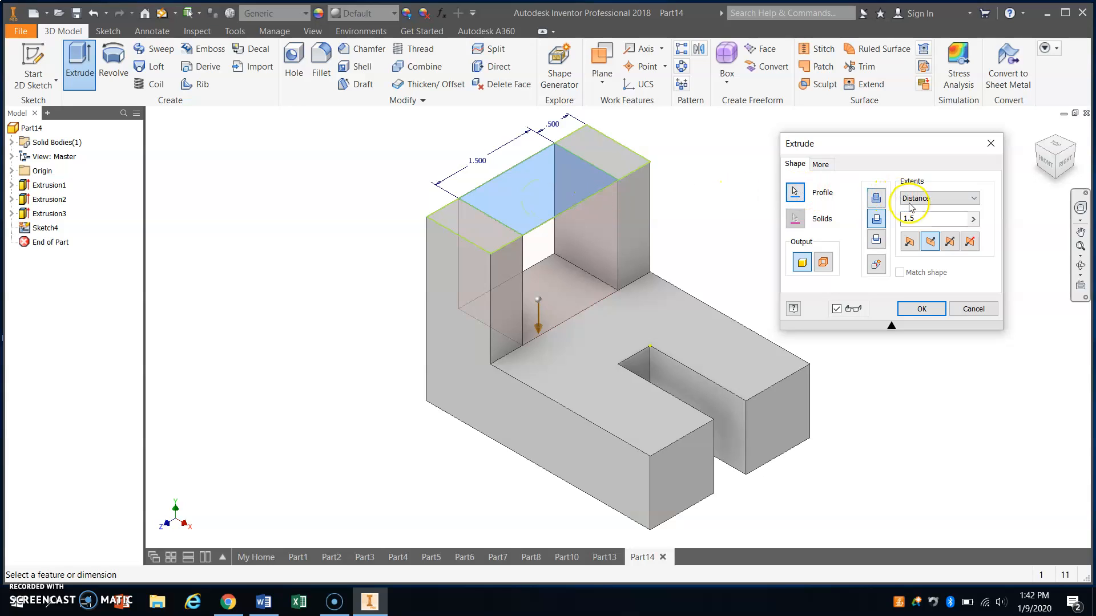
left_click_drag(912, 219, 894, 221)
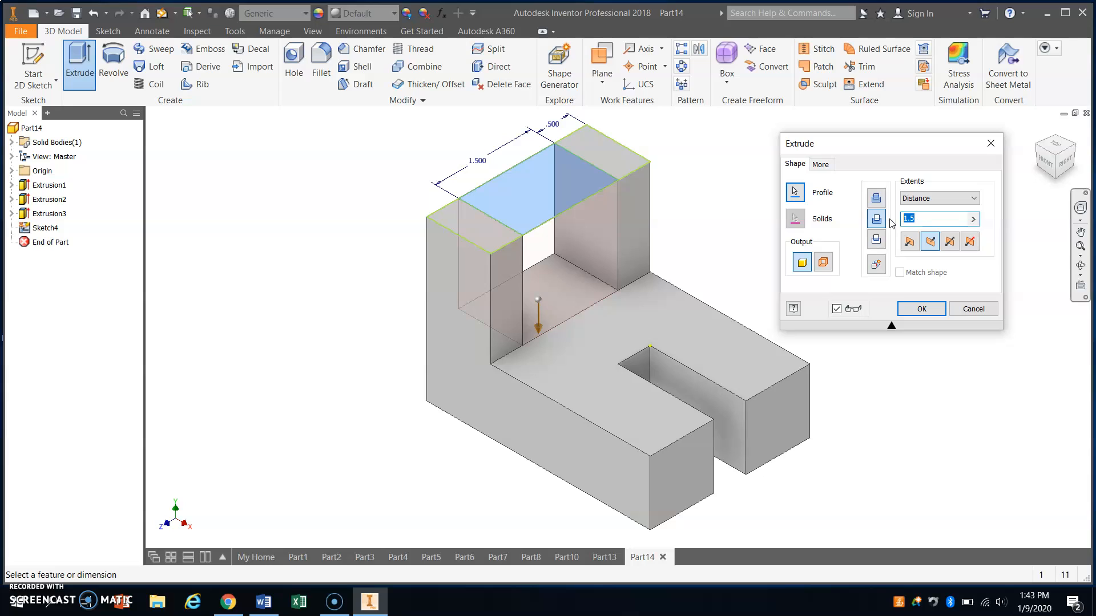
type(".5")
key("Return")
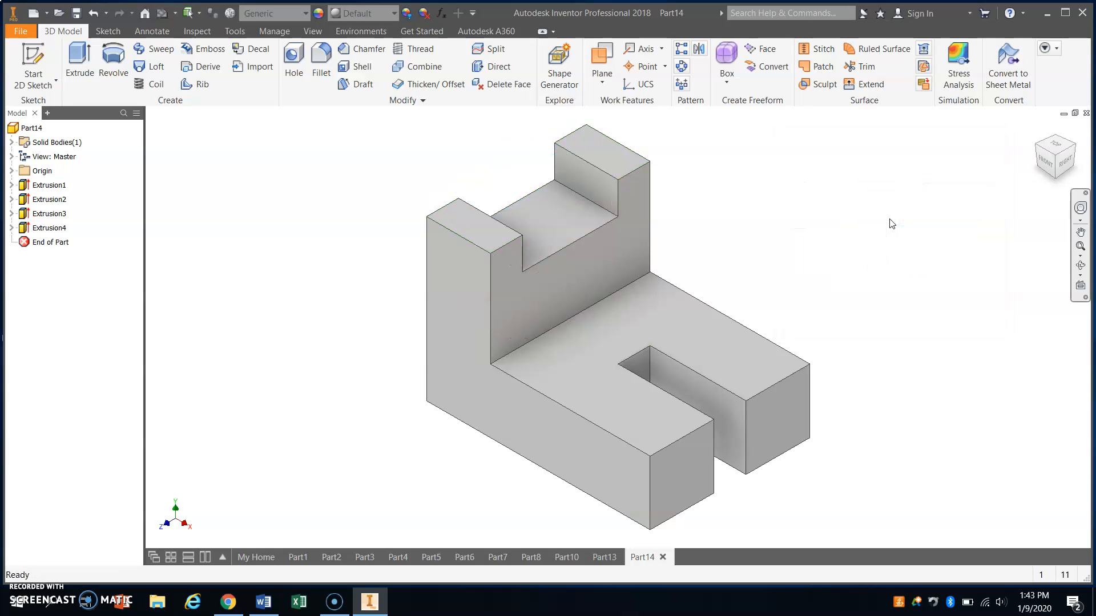